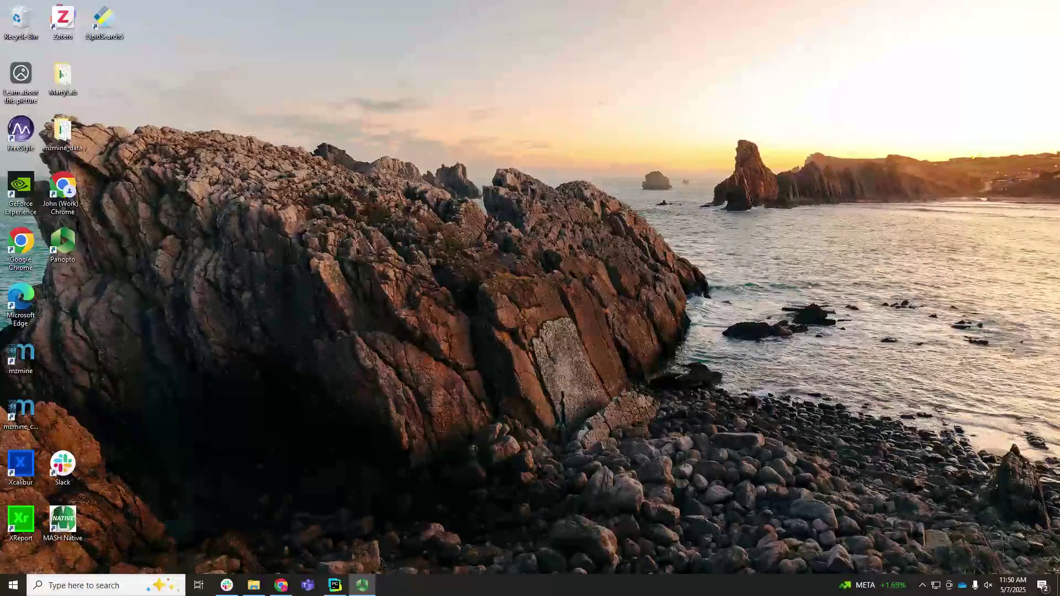
Step: Launch MetaMorpheus and reposition its window on the desktop
{"action": "left_click", "coordinate": [83, 586]}
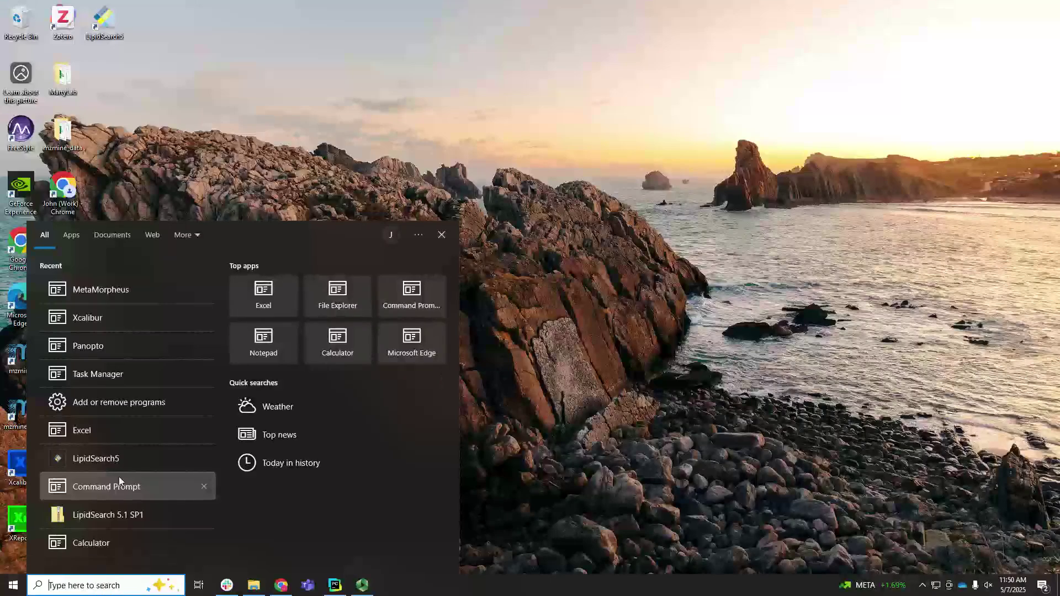
{"action": "type", "text": "Meta"}
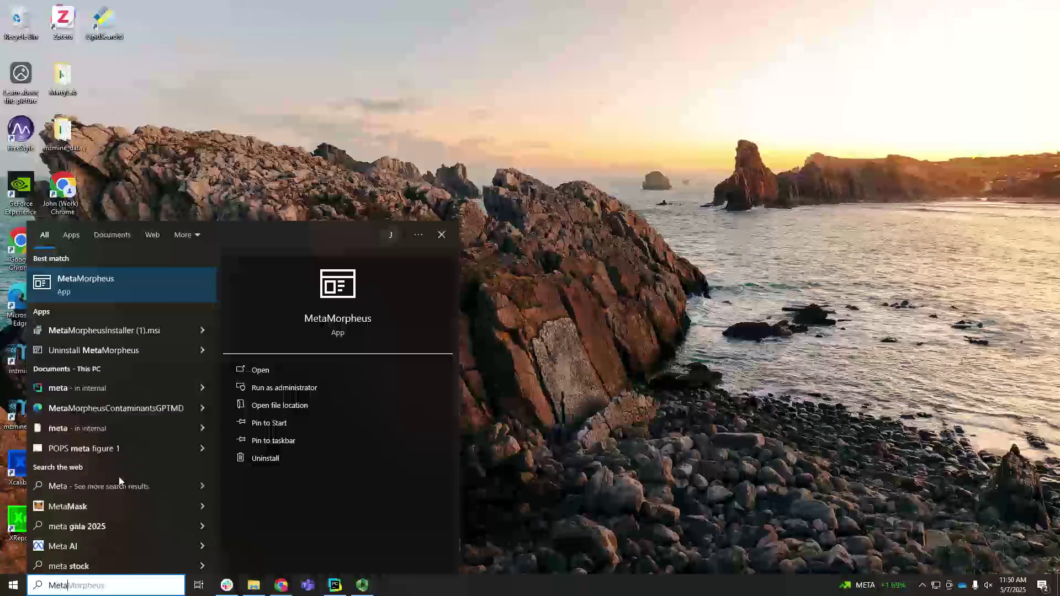
{"action": "type", "text": "morpheus"}
{"action": "key", "text": "Return"}
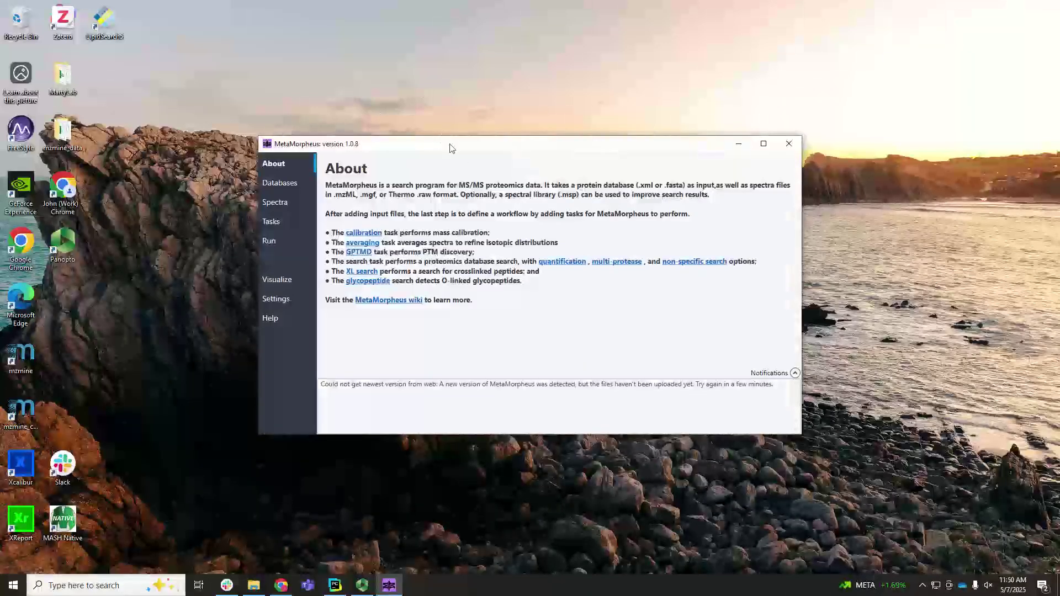
{"action": "left_click_drag", "start_coordinate": [471, 149], "coordinate": [438, 121]}
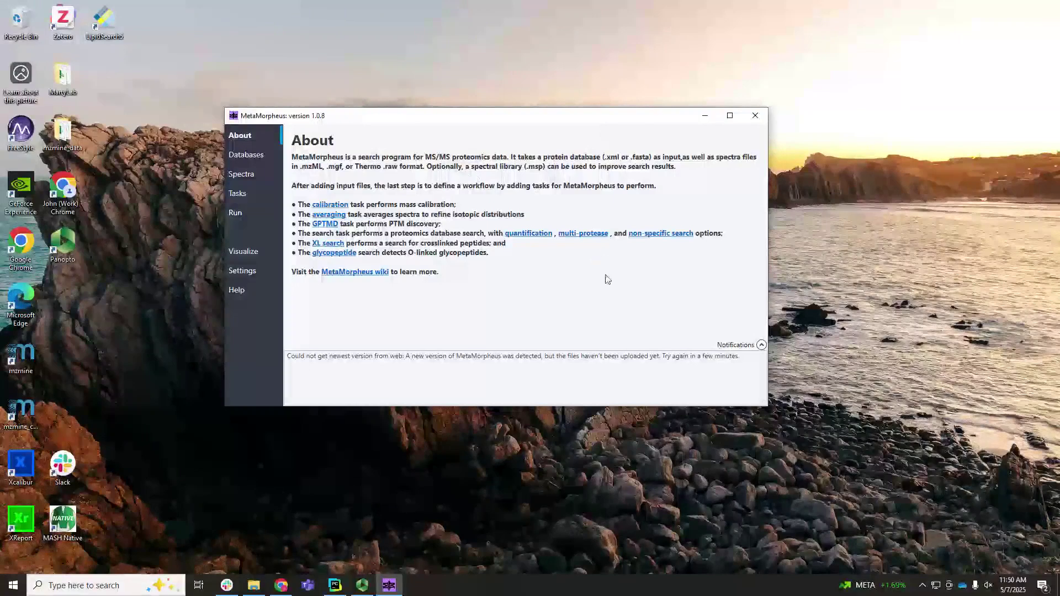
Step: Add the uniprot-taxonomy3A83333.fasta proteome from the MartyLab folder to the protein databases, and add the default contaminants
{"action": "left_click", "coordinate": [252, 156]}
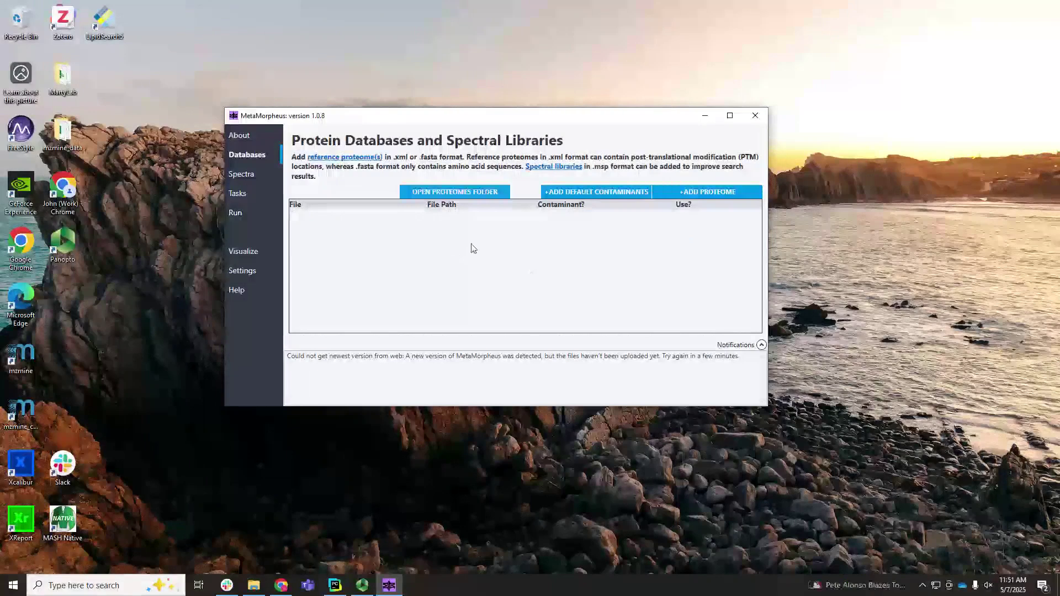
{"action": "left_click", "coordinate": [710, 191]}
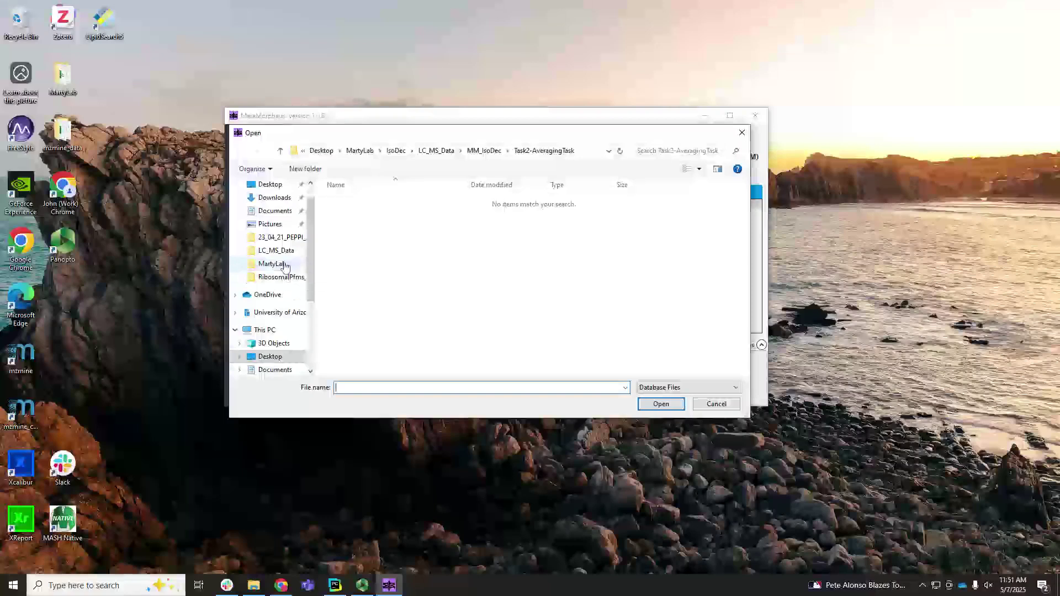
{"action": "left_click", "coordinate": [284, 239]}
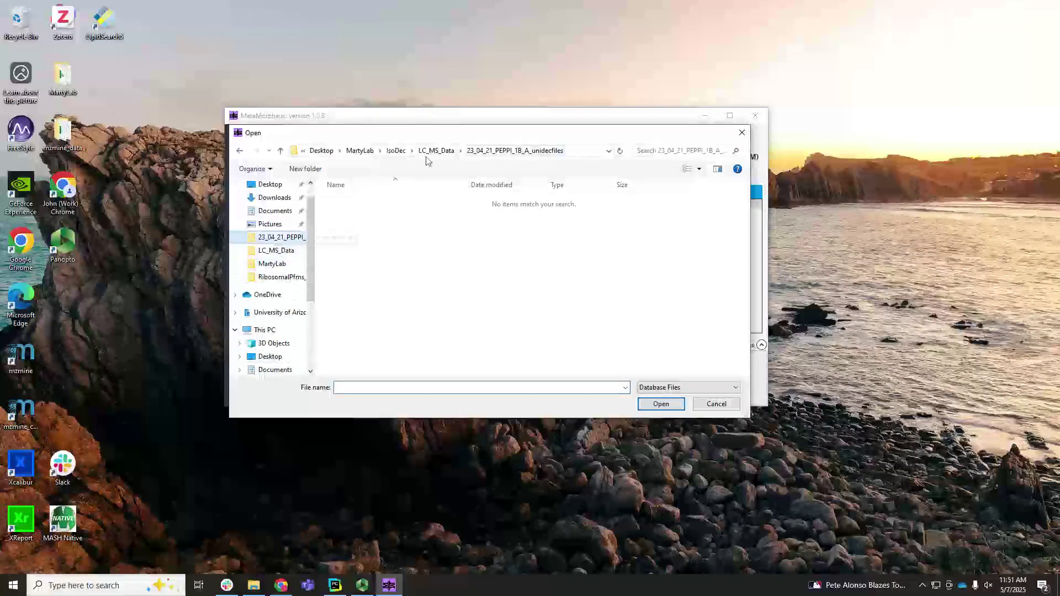
{"action": "left_click", "coordinate": [282, 277]}
{"action": "left_click", "coordinate": [368, 150]}
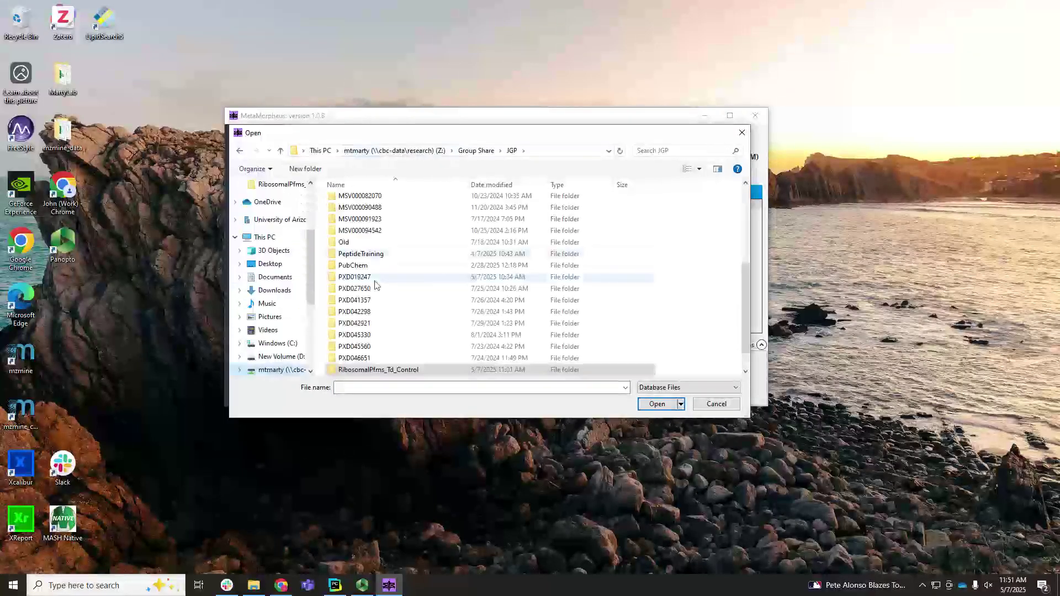
{"action": "scroll", "coordinate": [281, 249], "scroll_direction": "up", "scroll_amount": 1}
{"action": "left_click", "coordinate": [272, 211]}
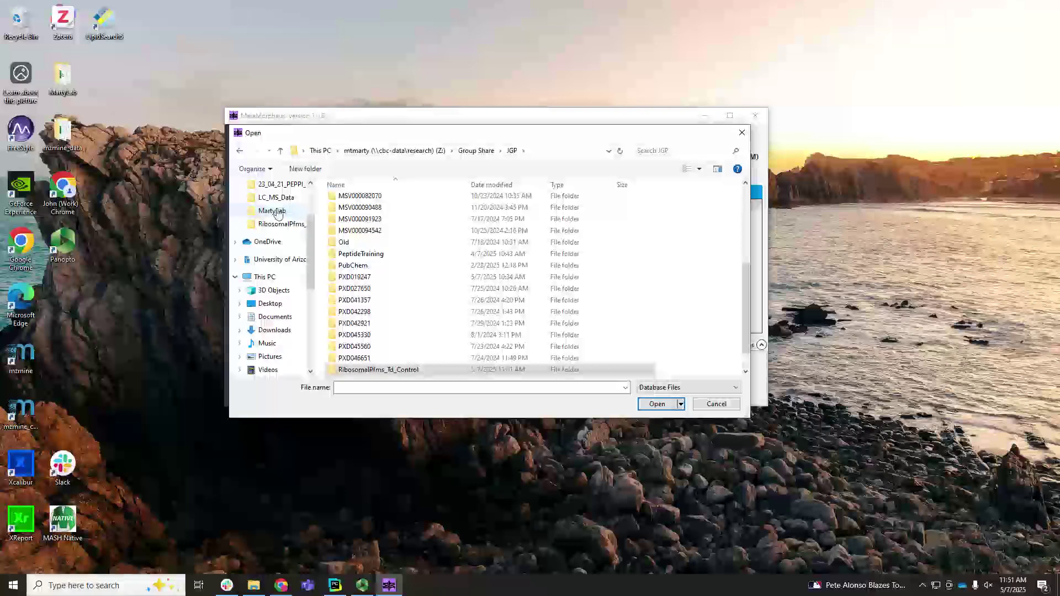
{"action": "left_click", "coordinate": [385, 282]}
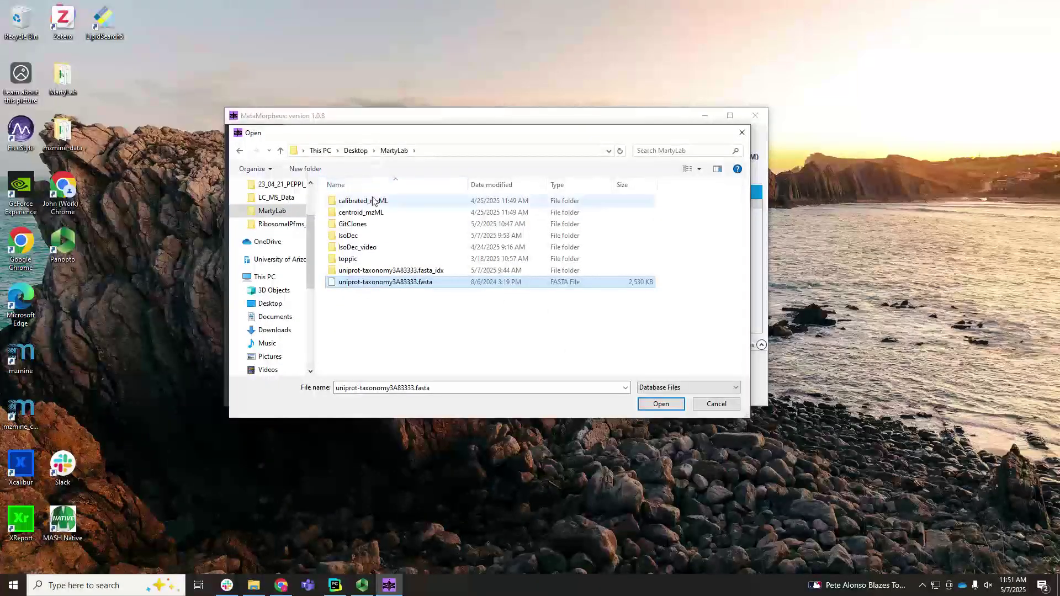
{"action": "key", "text": "Return"}
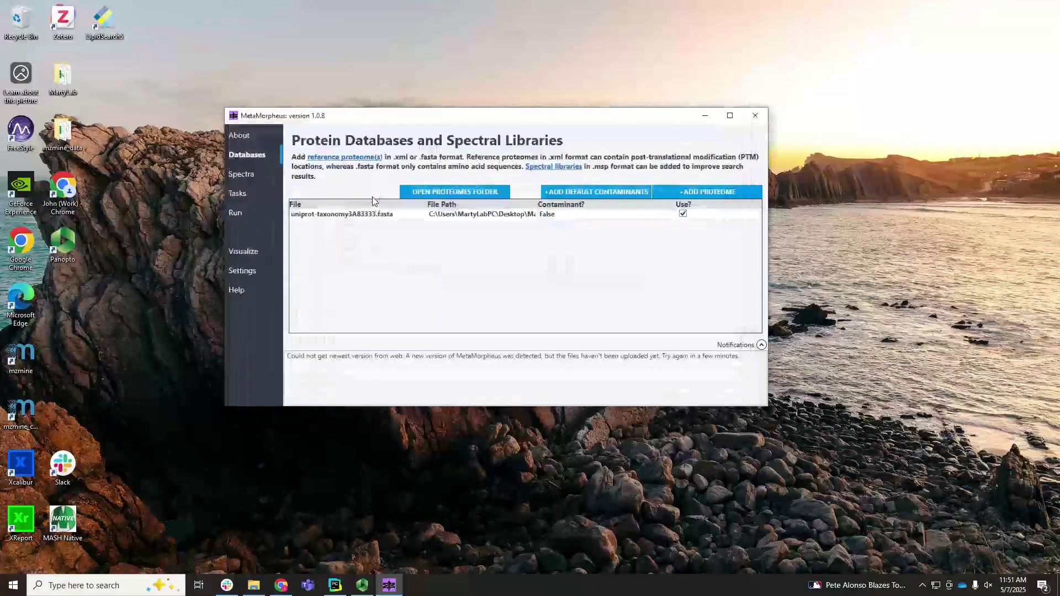
{"action": "left_click", "coordinate": [586, 192]}
Step: Add the raw spectra file 23_04_21_PEPPI_1B_D from the RibosomalPfms_Td_Control folder
{"action": "left_click", "coordinate": [248, 174]}
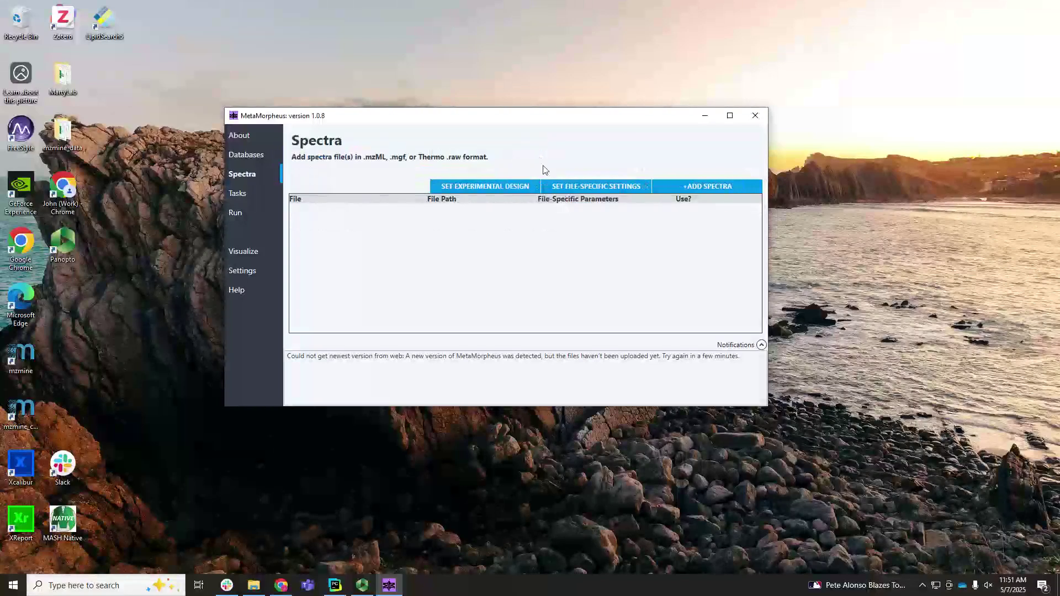
{"action": "left_click", "coordinate": [686, 185]}
{"action": "left_click", "coordinate": [281, 276]}
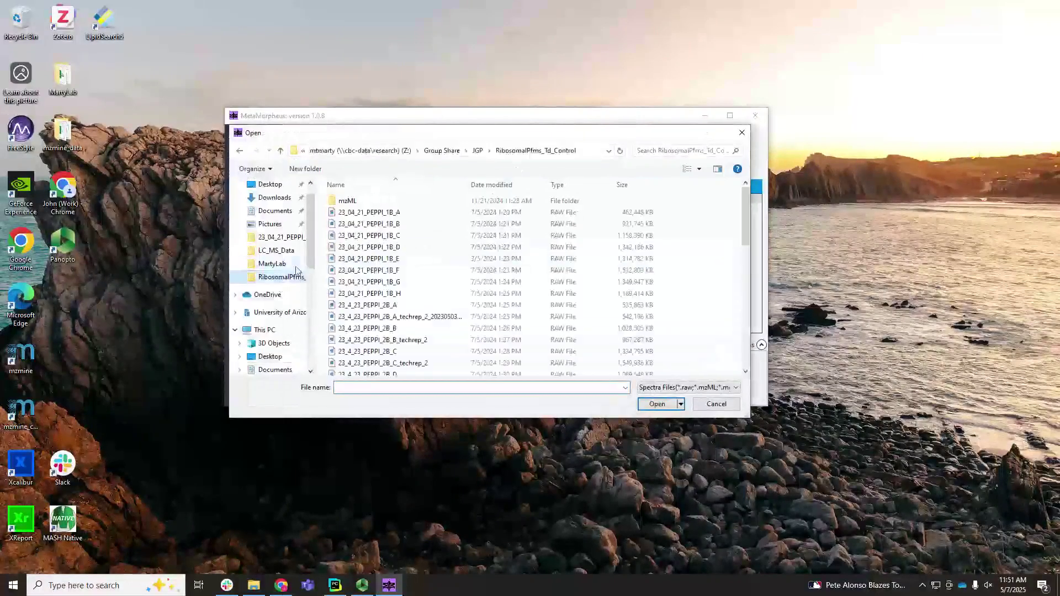
{"action": "left_click", "coordinate": [381, 247]}
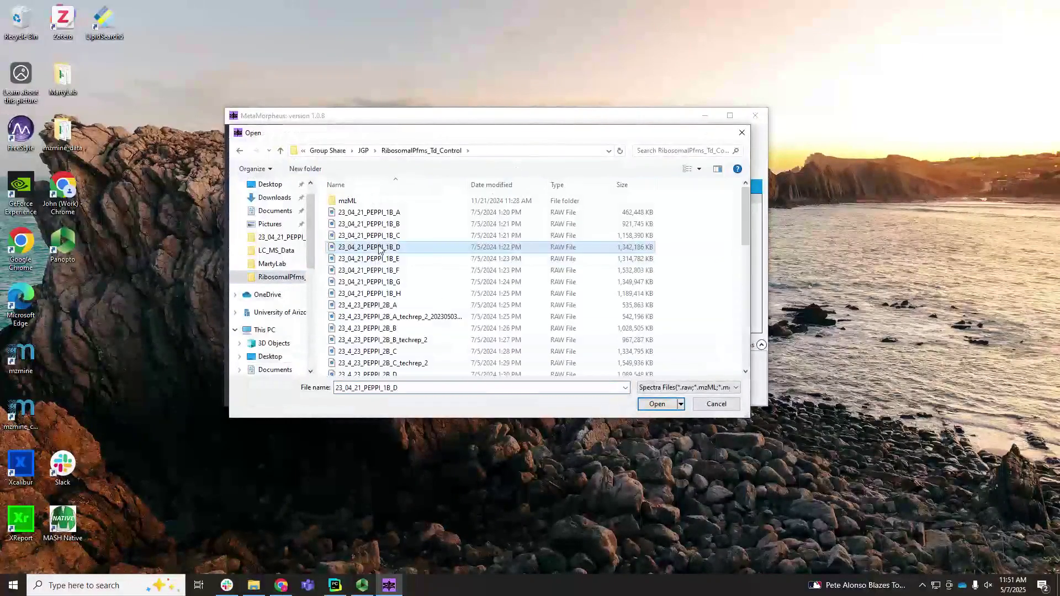
{"action": "left_click", "coordinate": [656, 404]}
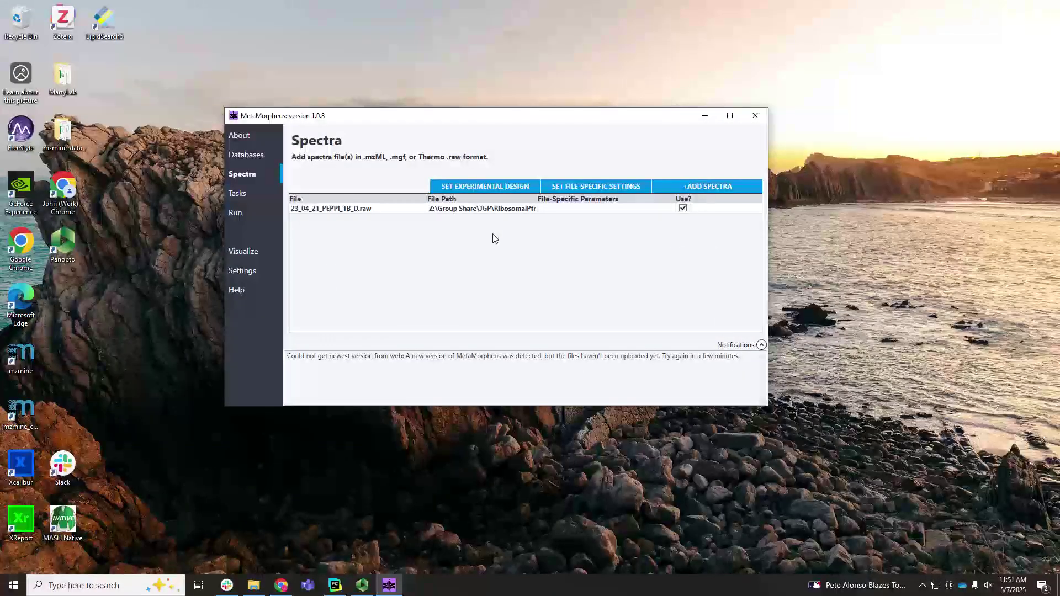
Step: Start a calibration task with Use Provided Precursor off, Deconvolute Precursors on and MS1 deconvolution set to IsoDec
{"action": "left_click", "coordinate": [232, 193]}
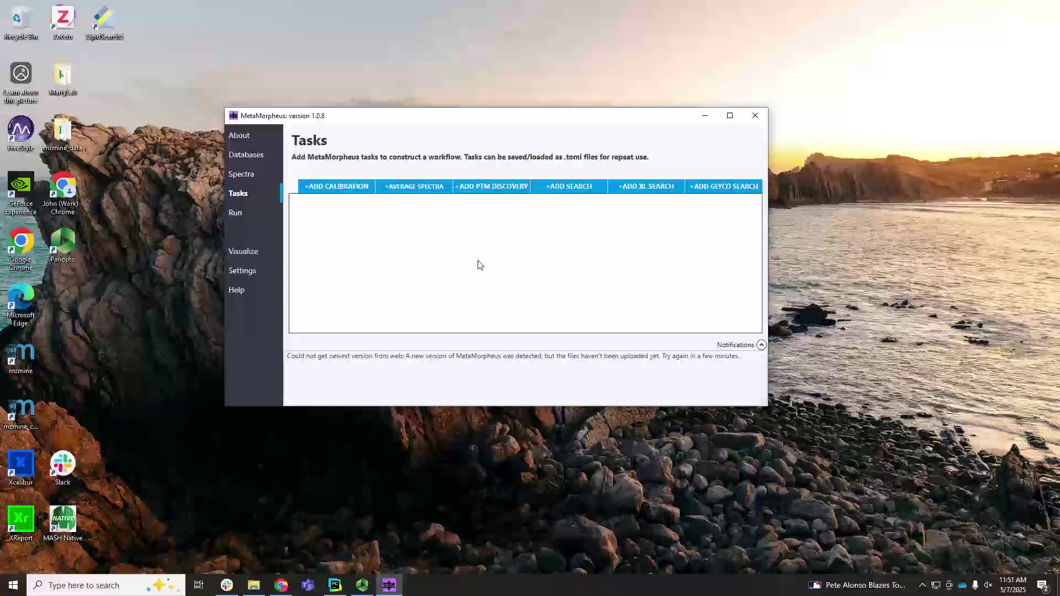
{"action": "left_click", "coordinate": [337, 188]}
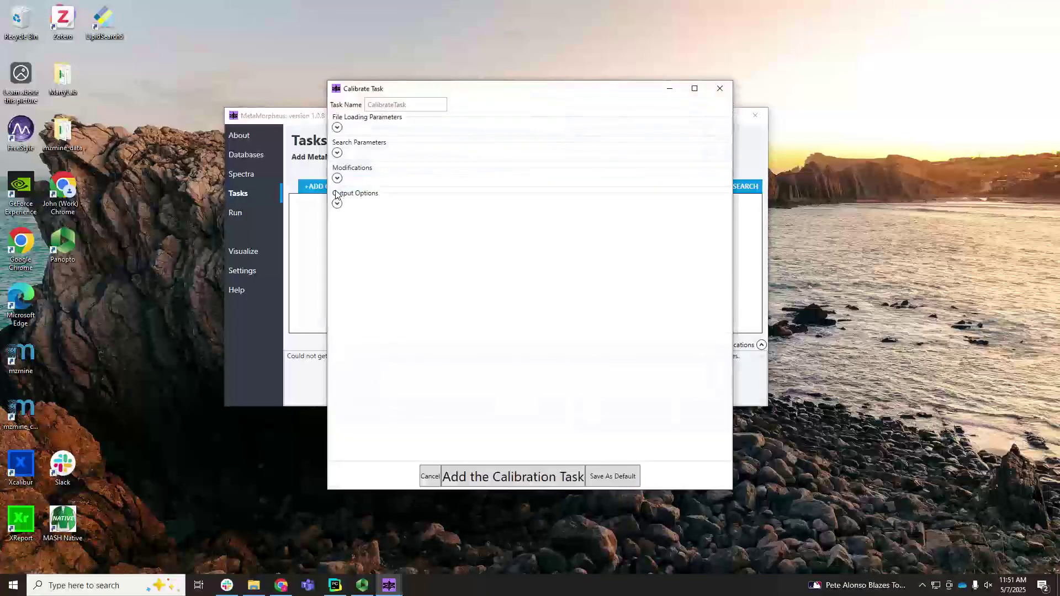
{"action": "left_click", "coordinate": [337, 128]}
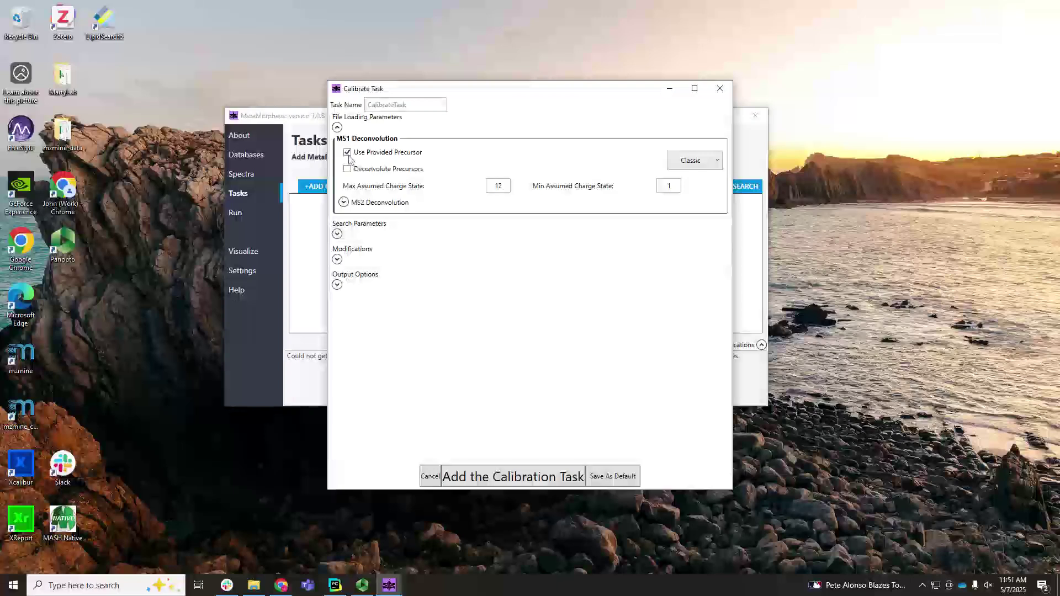
{"action": "left_click", "coordinate": [348, 152]}
{"action": "left_click", "coordinate": [346, 169]}
{"action": "left_click", "coordinate": [693, 161]}
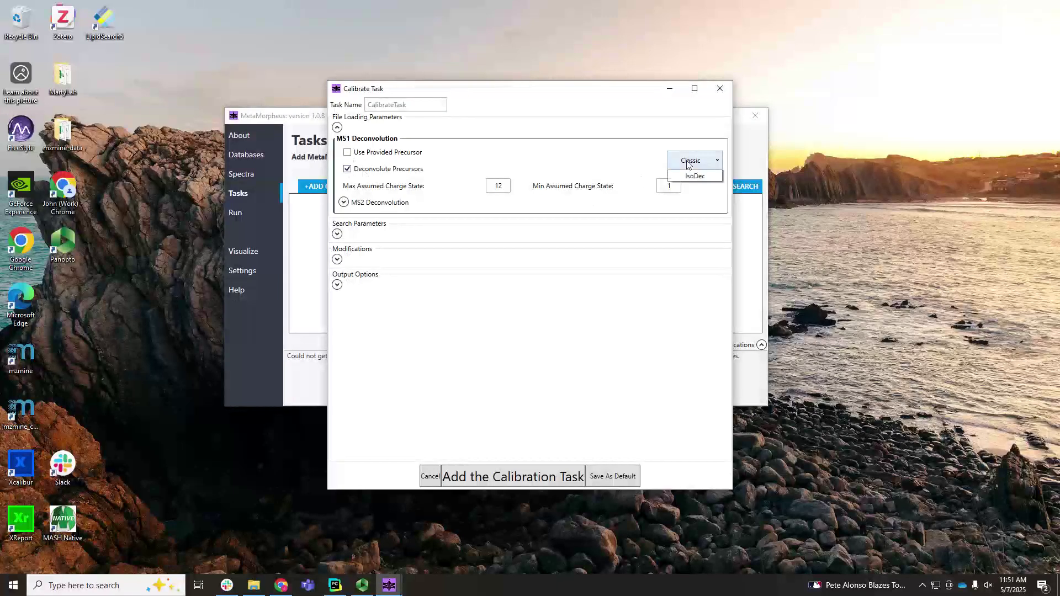
{"action": "left_click", "coordinate": [689, 180]}
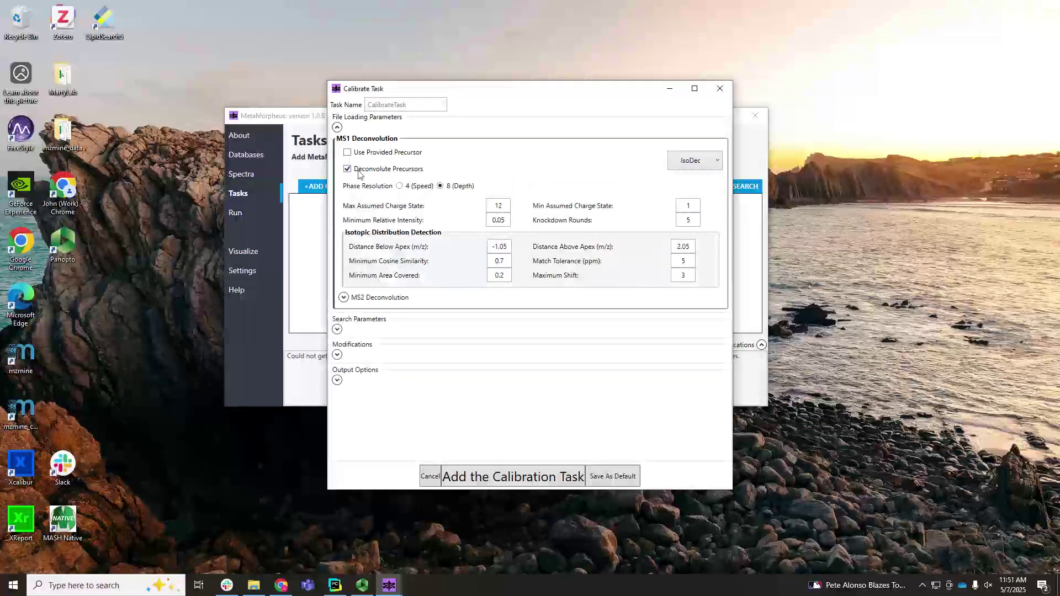
Step: Set the calibration task's MS2 deconvolution method to IsoDec and collapse the file loading parameters
{"action": "left_click", "coordinate": [343, 298]}
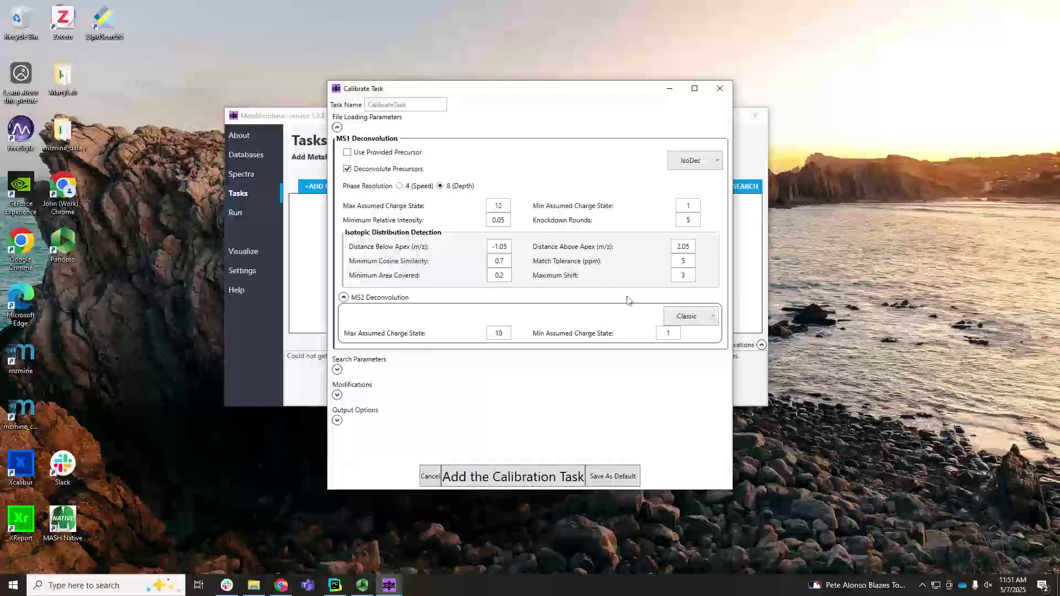
{"action": "left_click", "coordinate": [680, 315]}
{"action": "left_click", "coordinate": [691, 344]}
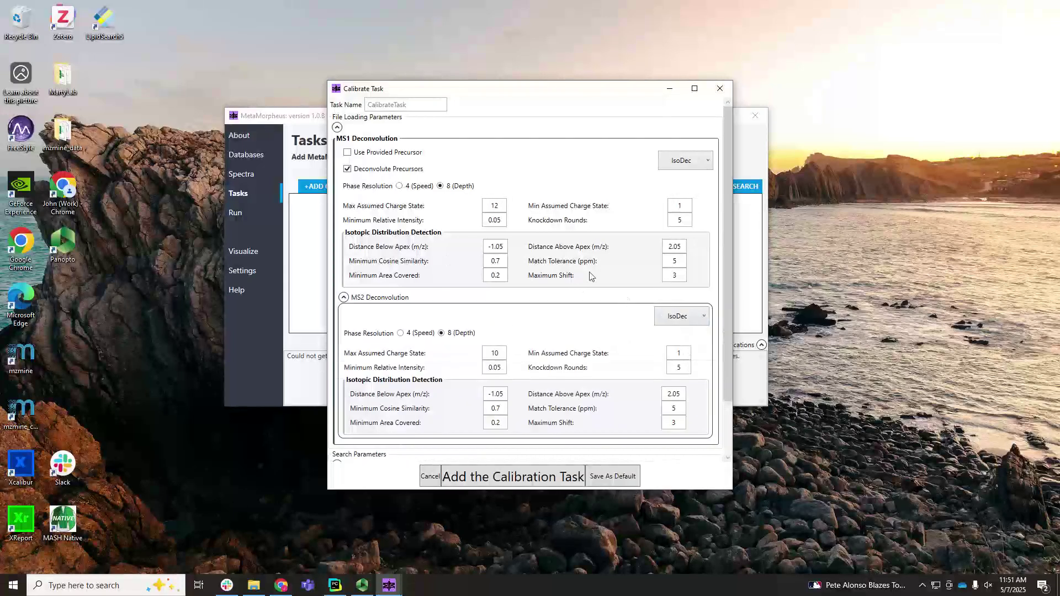
{"action": "left_click", "coordinate": [344, 298]}
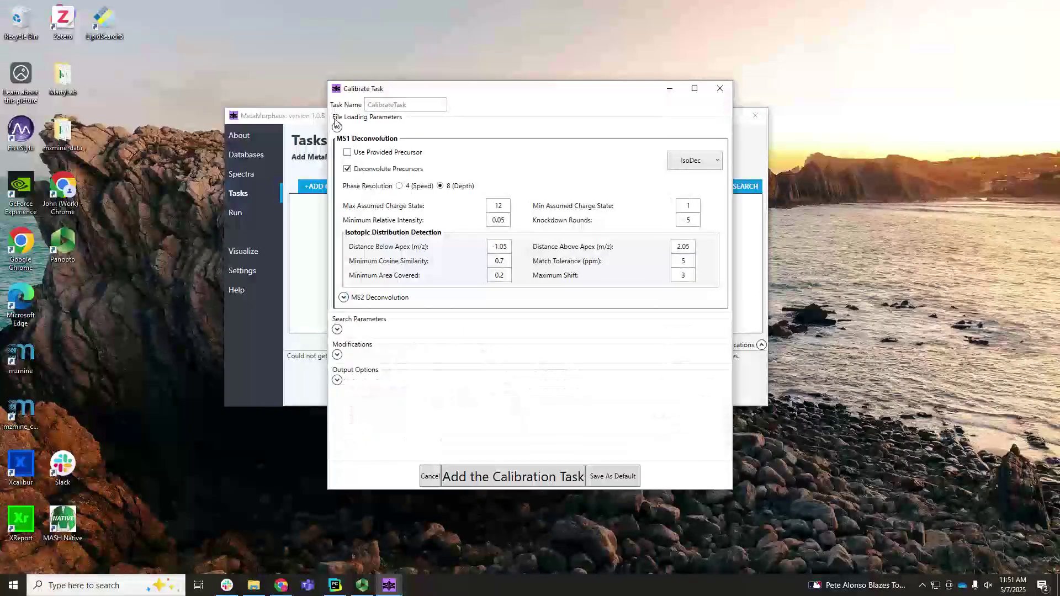
{"action": "left_click", "coordinate": [337, 127]}
Step: Set the protease in the calibration task's search parameters to top-down
{"action": "left_click", "coordinate": [337, 153]}
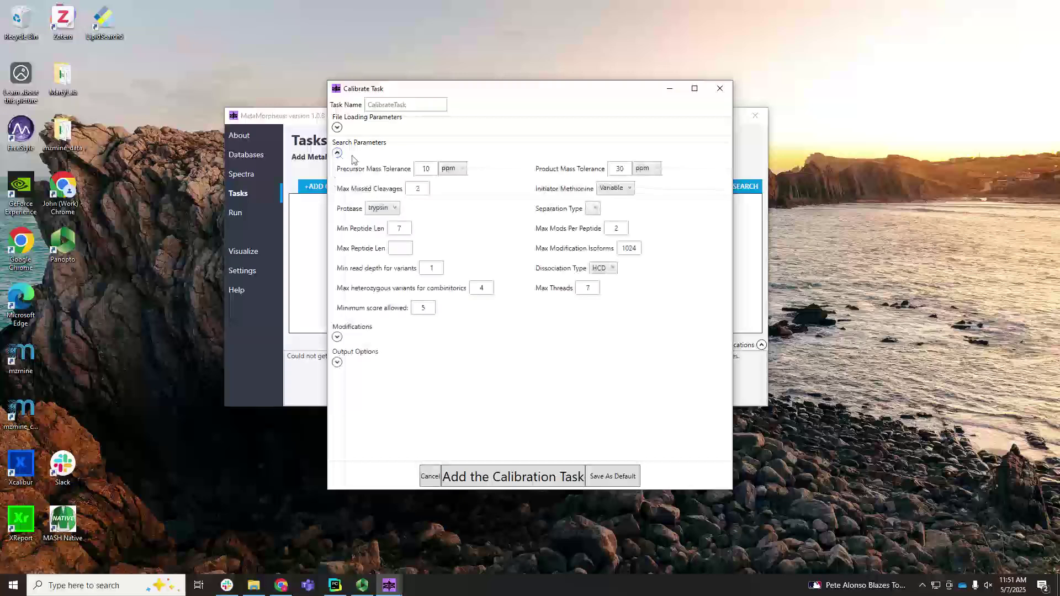
{"action": "left_click", "coordinate": [397, 214]}
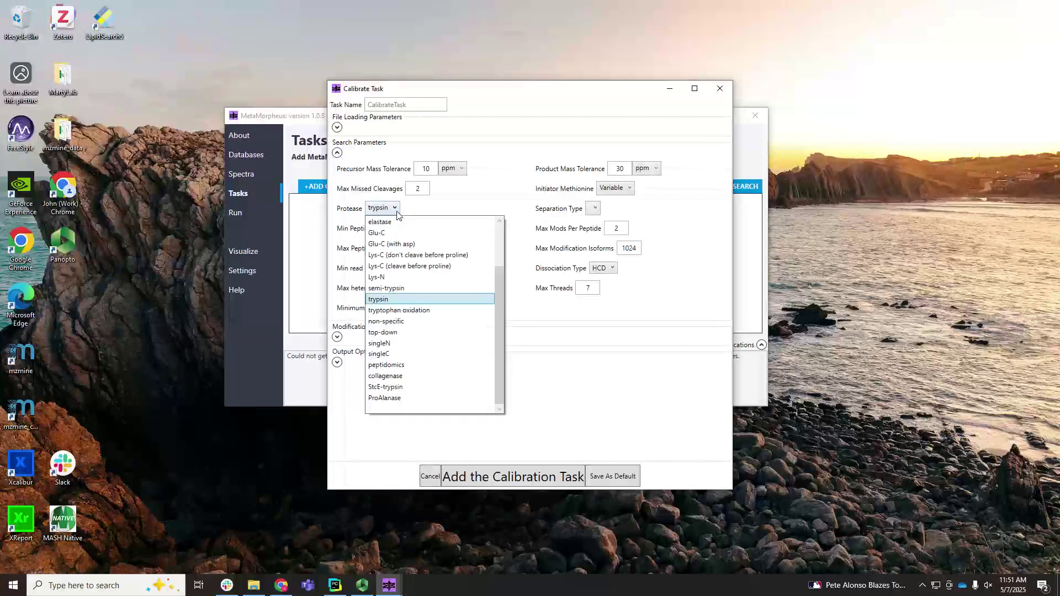
{"action": "left_click", "coordinate": [400, 332]}
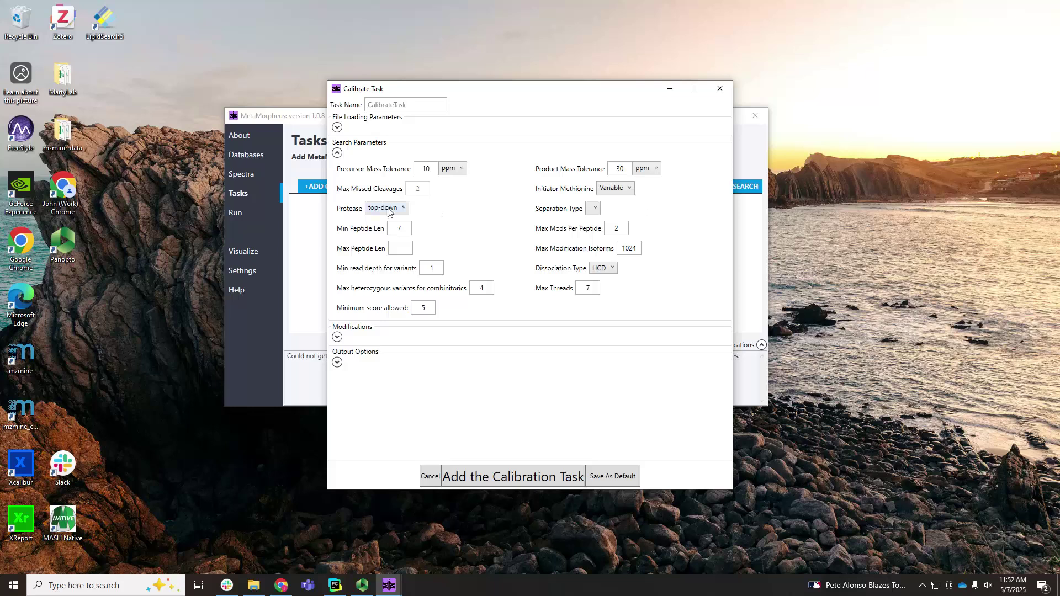
{"action": "left_click", "coordinate": [338, 153]}
{"action": "left_click", "coordinate": [338, 154]}
{"action": "left_click", "coordinate": [337, 153]}
Step: Check the calibration task's fixed and variable modifications, then add the task to the workflow
{"action": "left_click", "coordinate": [337, 178]}
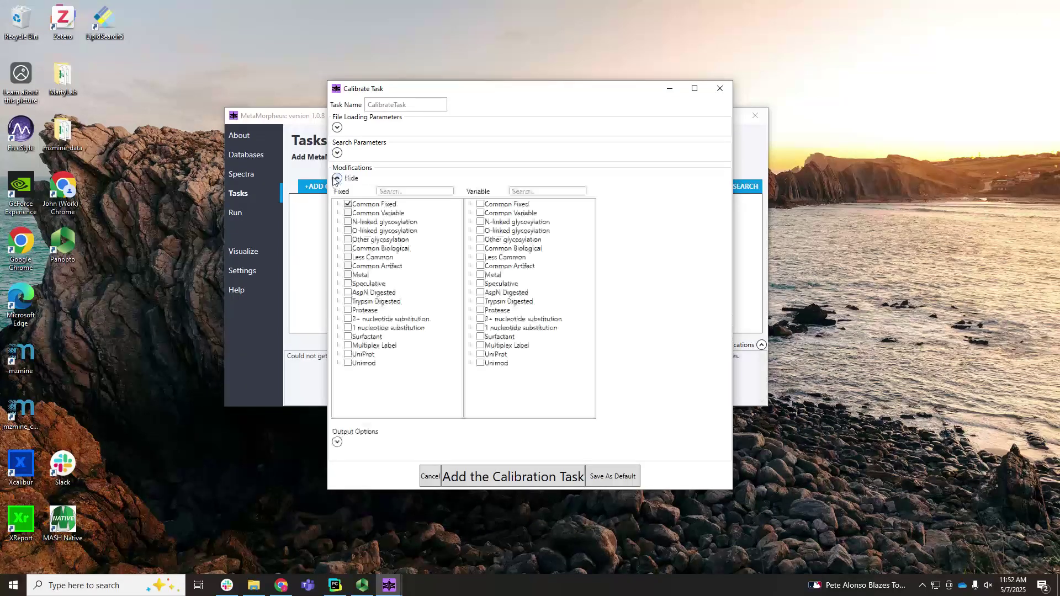
{"action": "left_click", "coordinate": [338, 204]}
{"action": "left_click", "coordinate": [338, 204]}
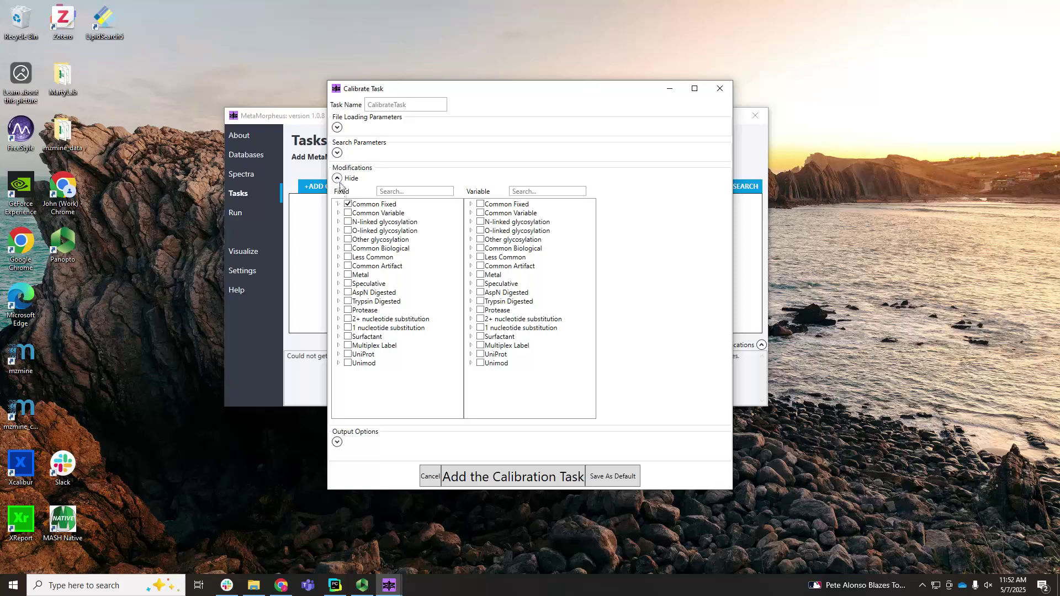
{"action": "left_click", "coordinate": [337, 178]}
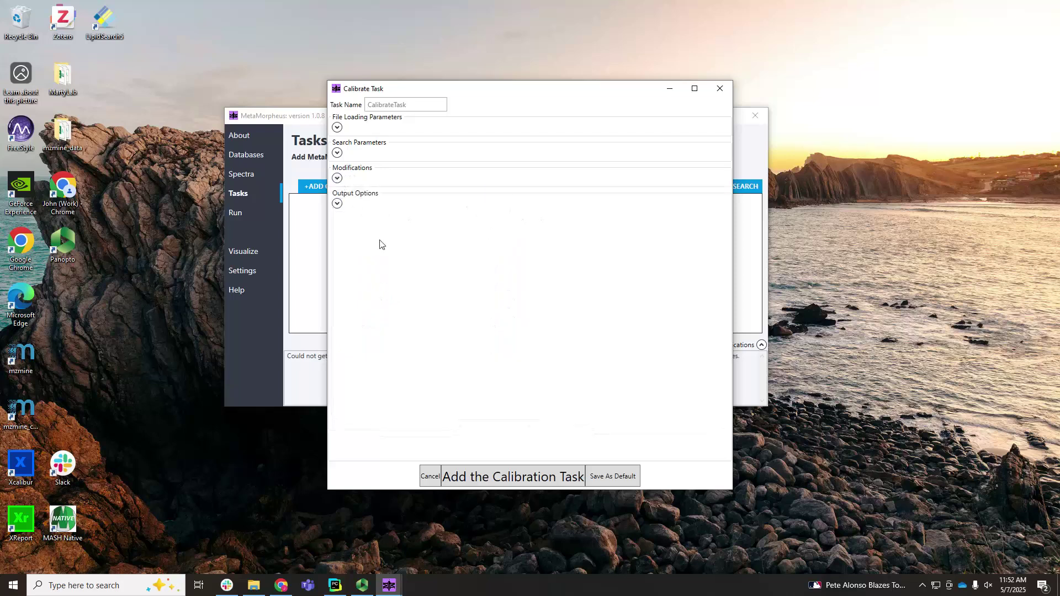
{"action": "left_click", "coordinate": [511, 477]}
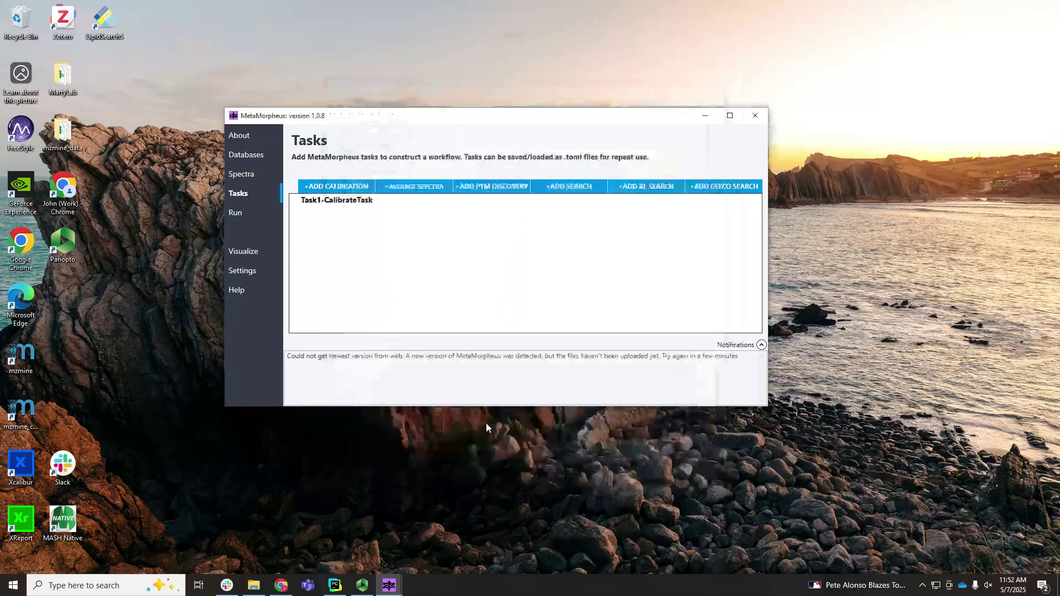
Step: Add a spectral averaging task to the workflow with its default settings
{"action": "left_click", "coordinate": [421, 187]}
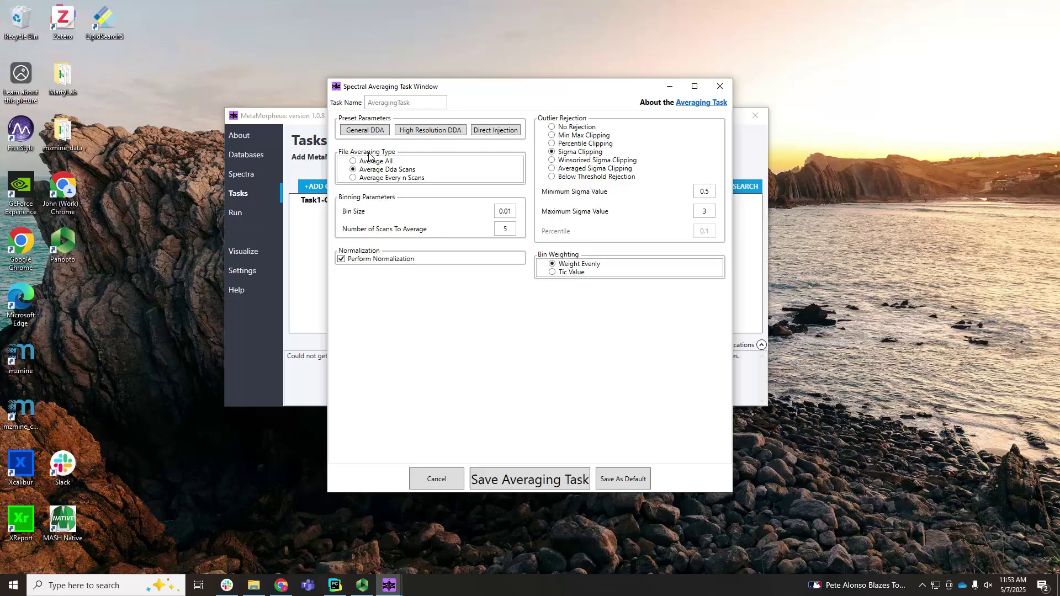
{"action": "left_click", "coordinate": [522, 480]}
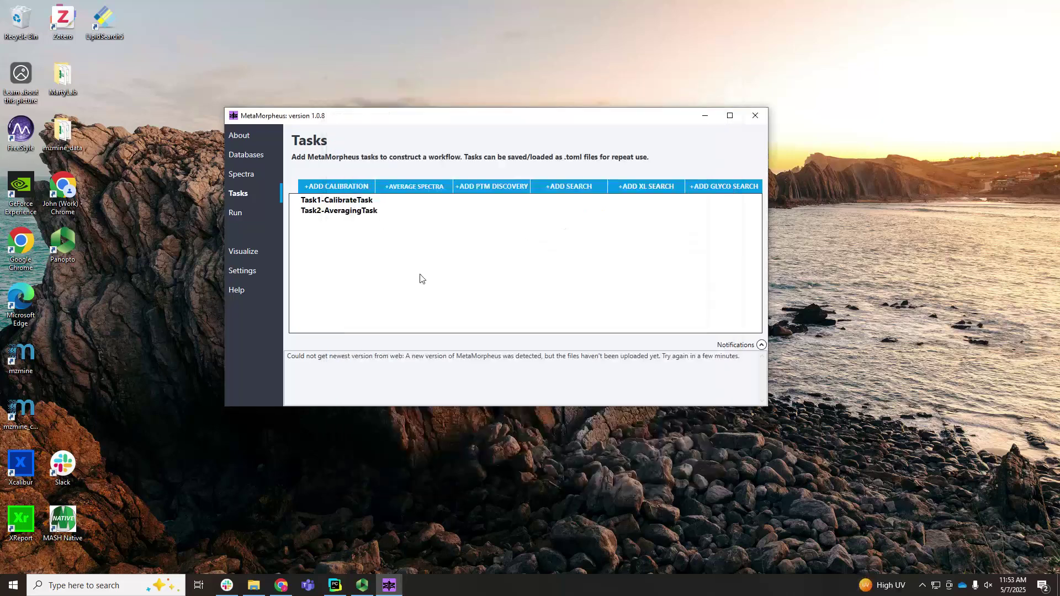
Step: Start a PTM discovery task, turn off the provided precursor option and set its MS1 deconvolution method to IsoDec
{"action": "left_click", "coordinate": [485, 187]}
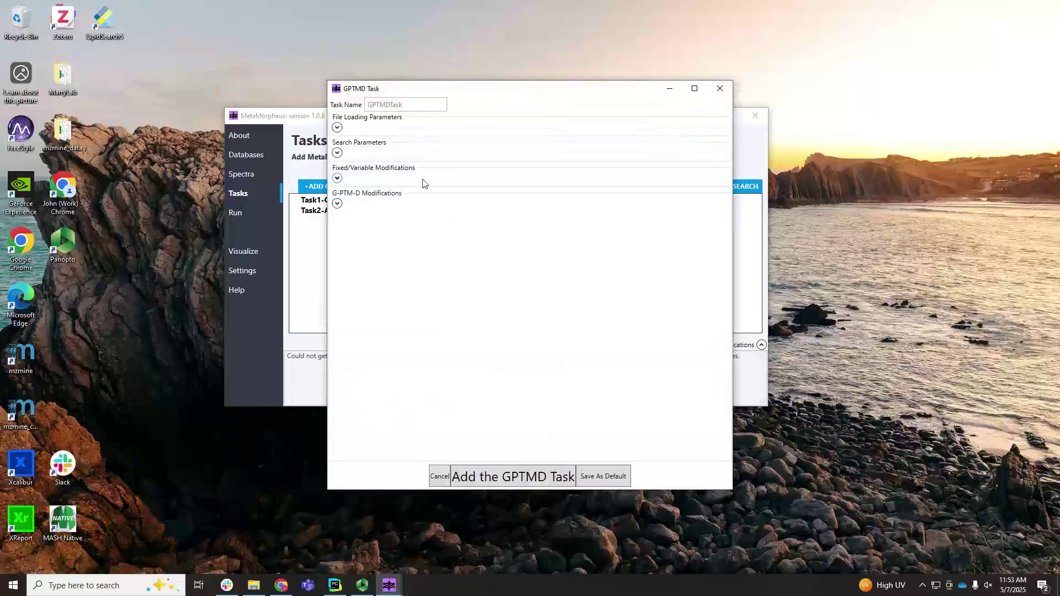
{"action": "left_click", "coordinate": [337, 129]}
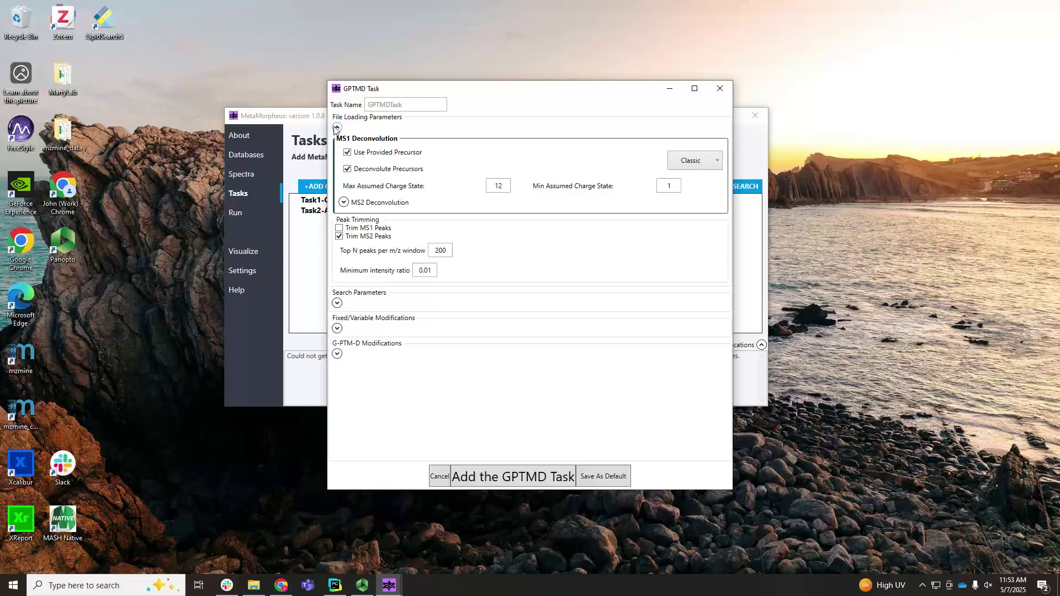
{"action": "left_click", "coordinate": [347, 152]}
{"action": "left_click", "coordinate": [713, 166]}
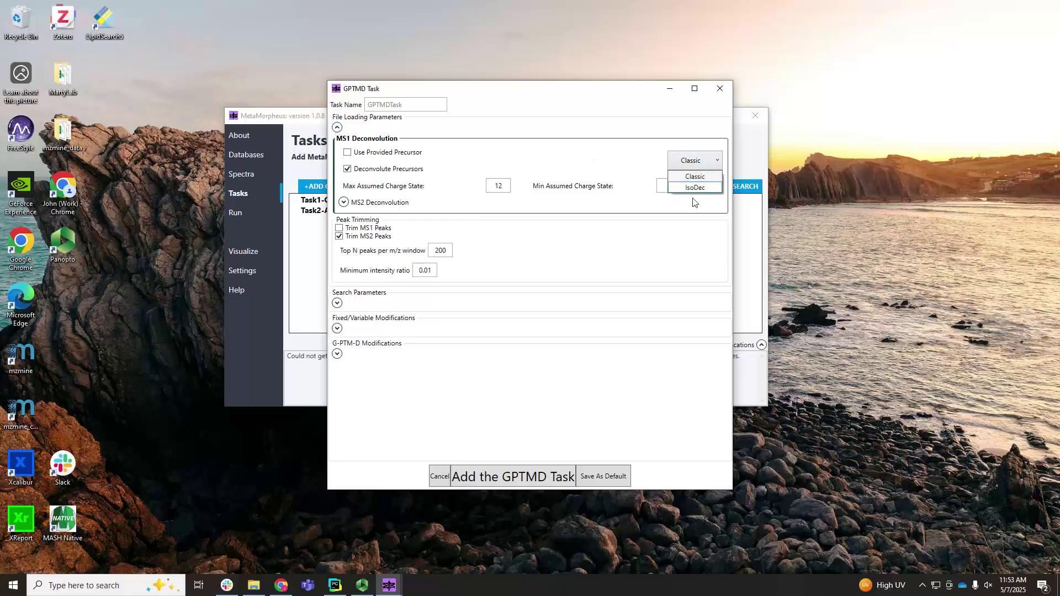
{"action": "left_click", "coordinate": [699, 192]}
{"action": "left_click", "coordinate": [337, 127]}
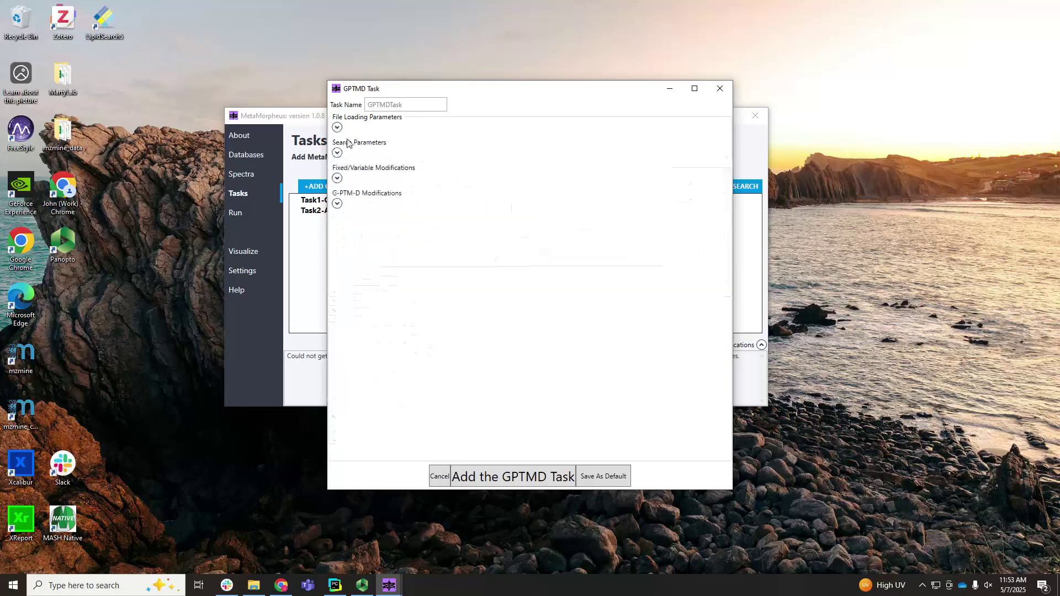
Step: Set the GPTMD task's MS2 deconvolution method to IsoDec and collapse the file loading parameters
{"action": "left_click", "coordinate": [337, 127]}
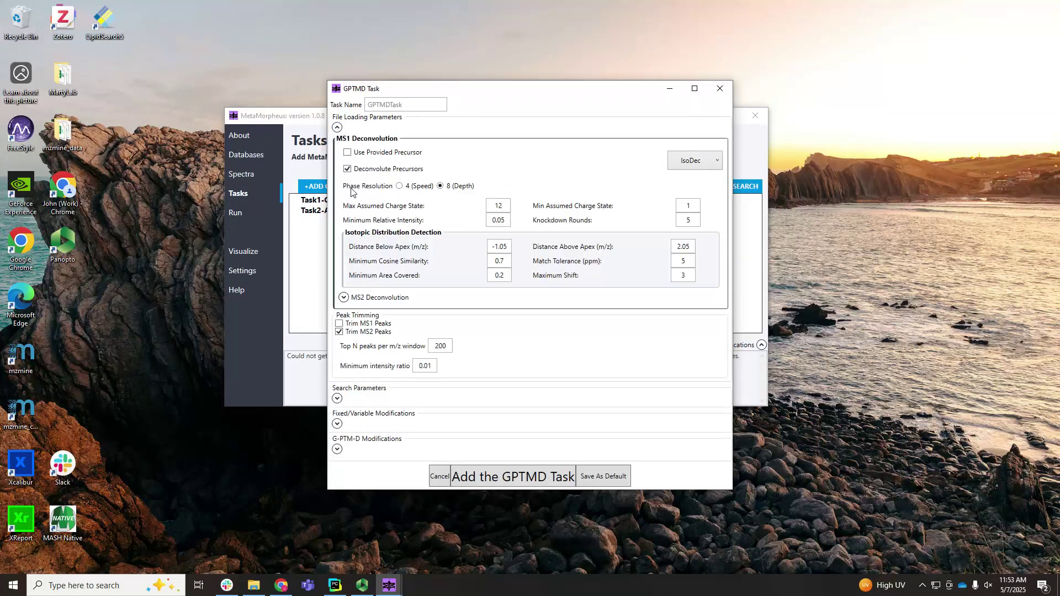
{"action": "left_click", "coordinate": [344, 297]}
{"action": "left_click", "coordinate": [690, 316]}
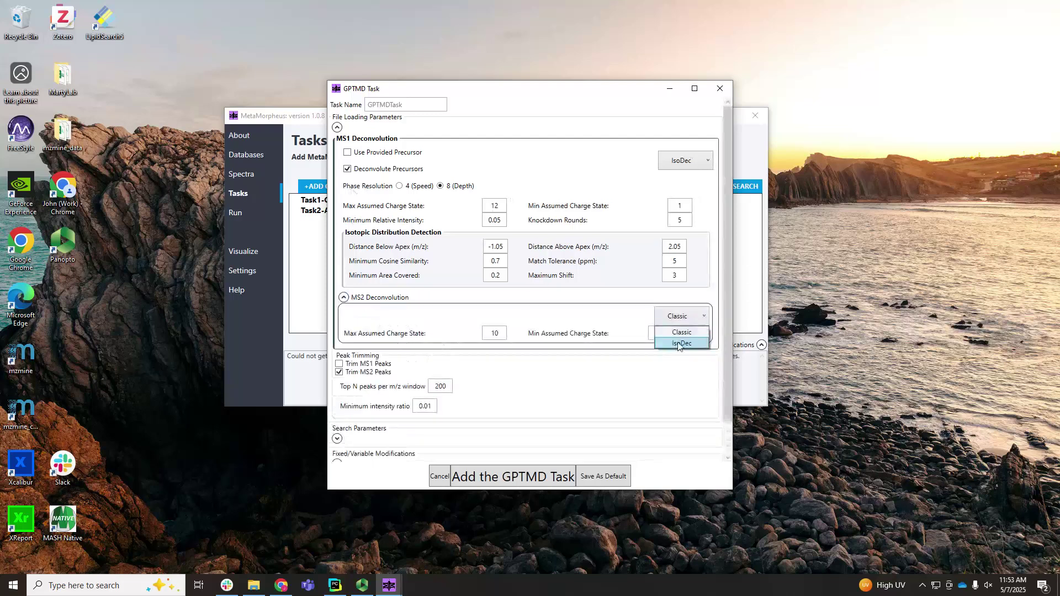
{"action": "left_click", "coordinate": [682, 343]}
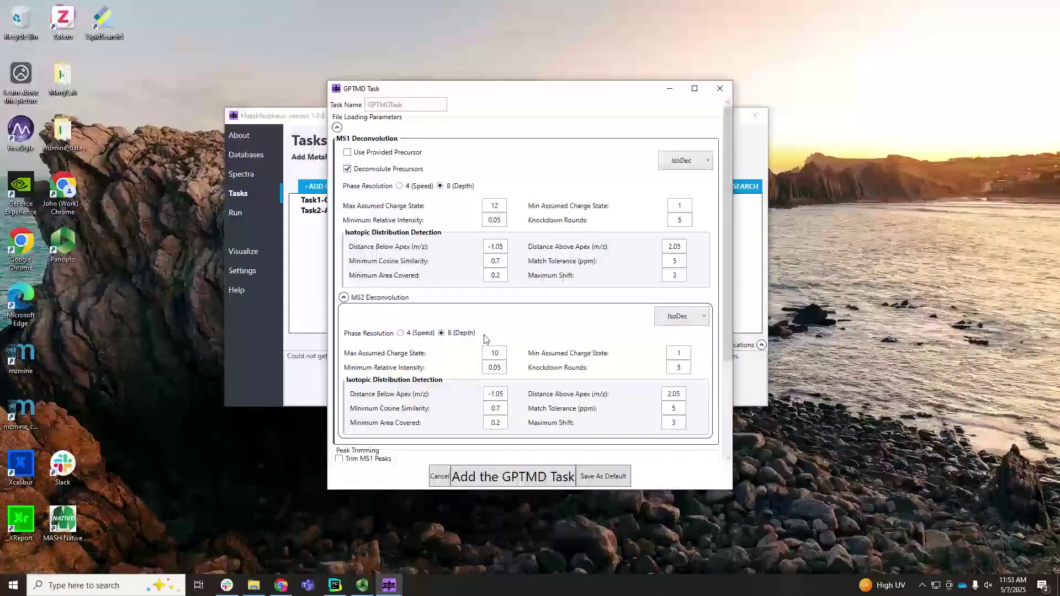
{"action": "left_click", "coordinate": [343, 298]}
{"action": "left_click", "coordinate": [337, 128]}
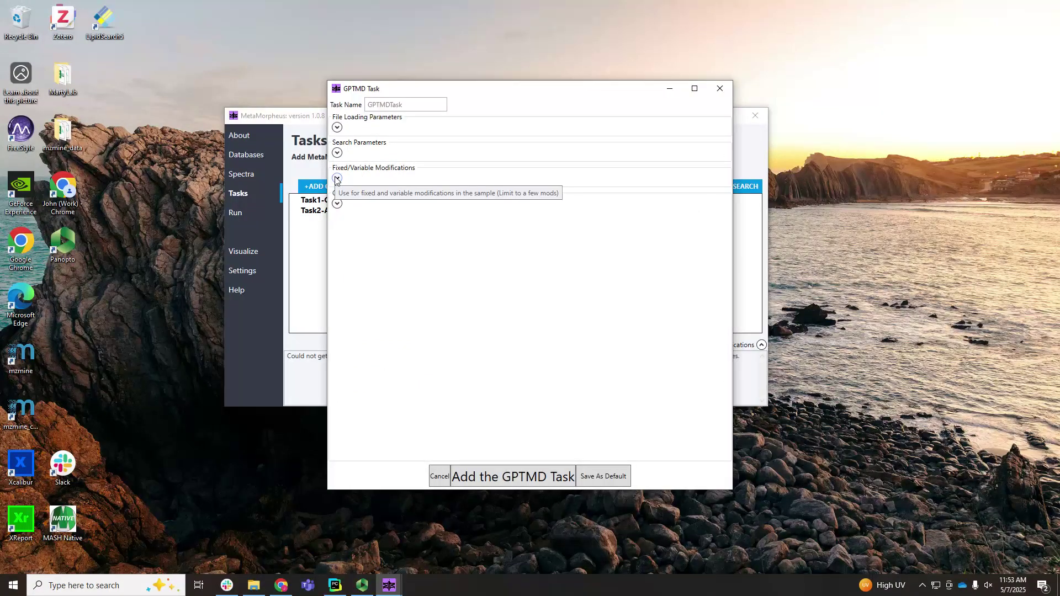
Step: Set the protease in the GPTMD task's search parameters to top-down and collapse that section
{"action": "left_click", "coordinate": [337, 153]}
{"action": "left_click", "coordinate": [382, 207]}
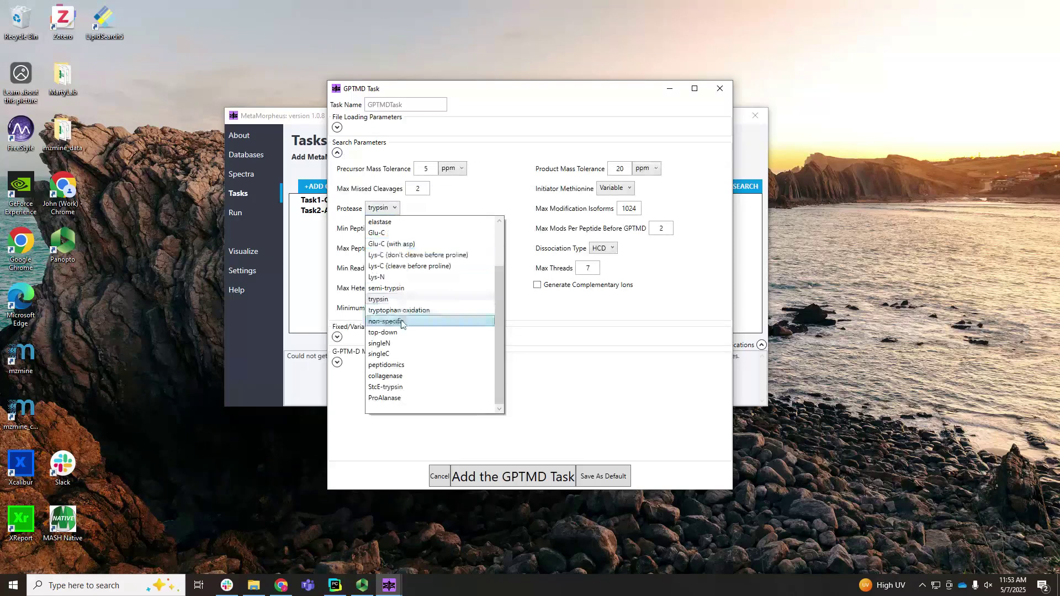
{"action": "left_click", "coordinate": [399, 333]}
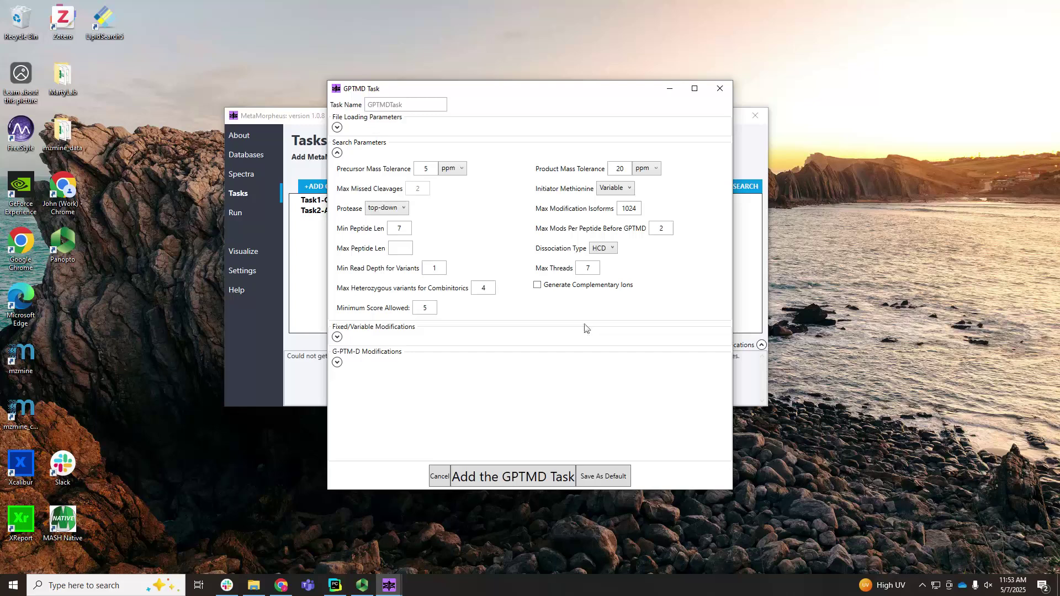
{"action": "left_click", "coordinate": [336, 155]}
Step: Check the GPTMD task's fixed and variable modifications, including the Common Fixed group
{"action": "left_click", "coordinate": [338, 179]}
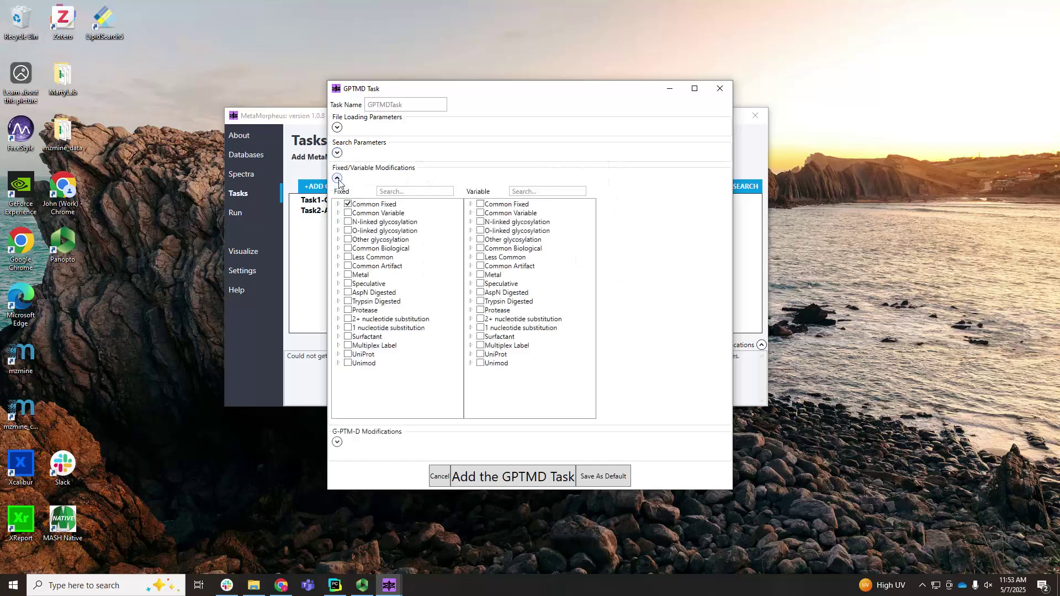
{"action": "left_click", "coordinate": [339, 203]}
{"action": "left_click", "coordinate": [339, 204]}
{"action": "left_click", "coordinate": [337, 179]}
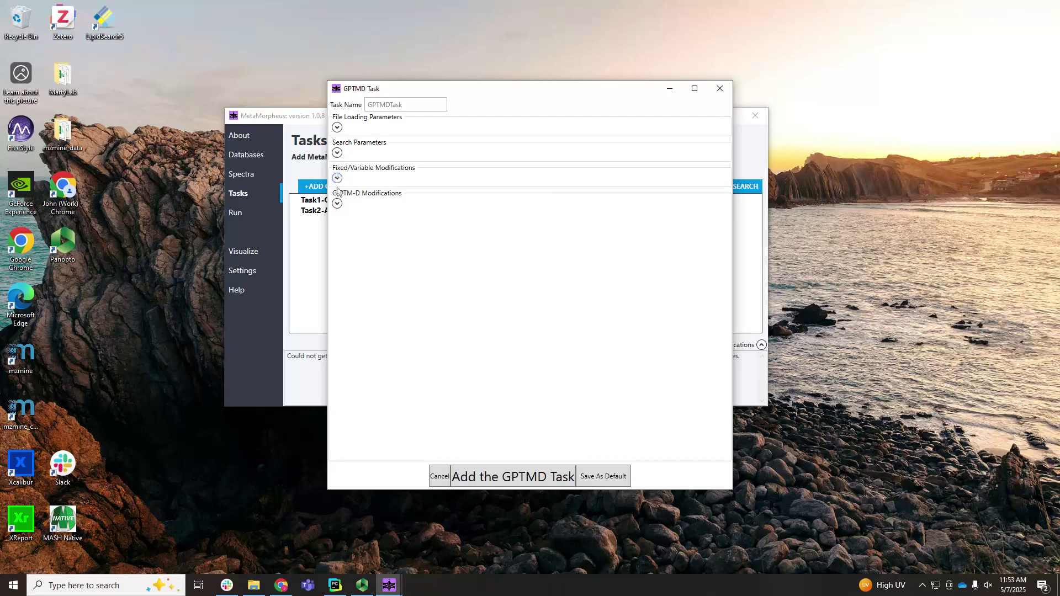
Step: Review the Common Variable and Common Biological G-PTM-D modifications, then add the GPTMD task to the workflow
{"action": "left_click", "coordinate": [337, 204]}
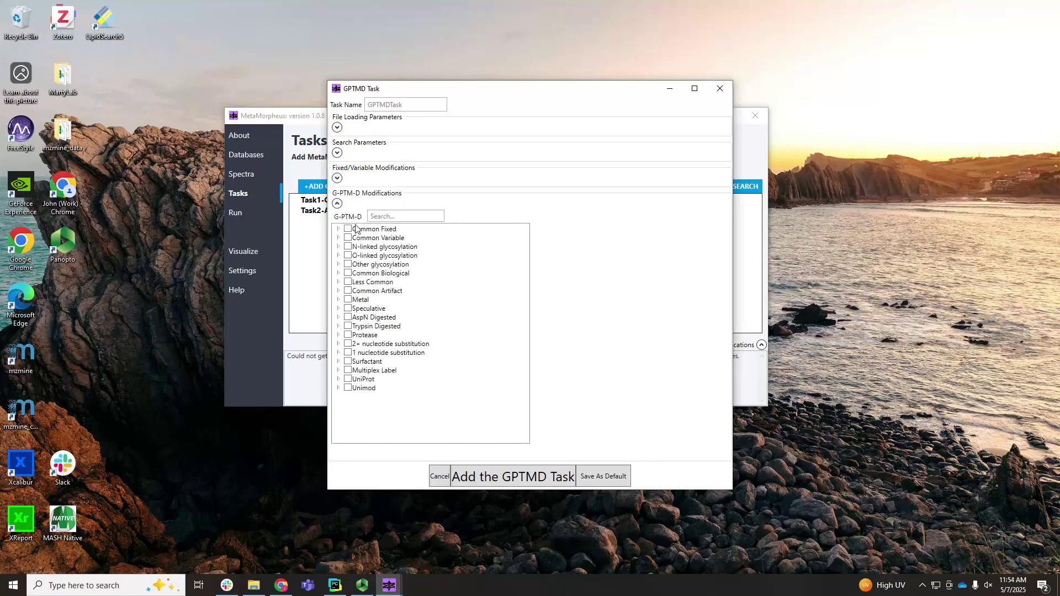
{"action": "left_click", "coordinate": [338, 238]}
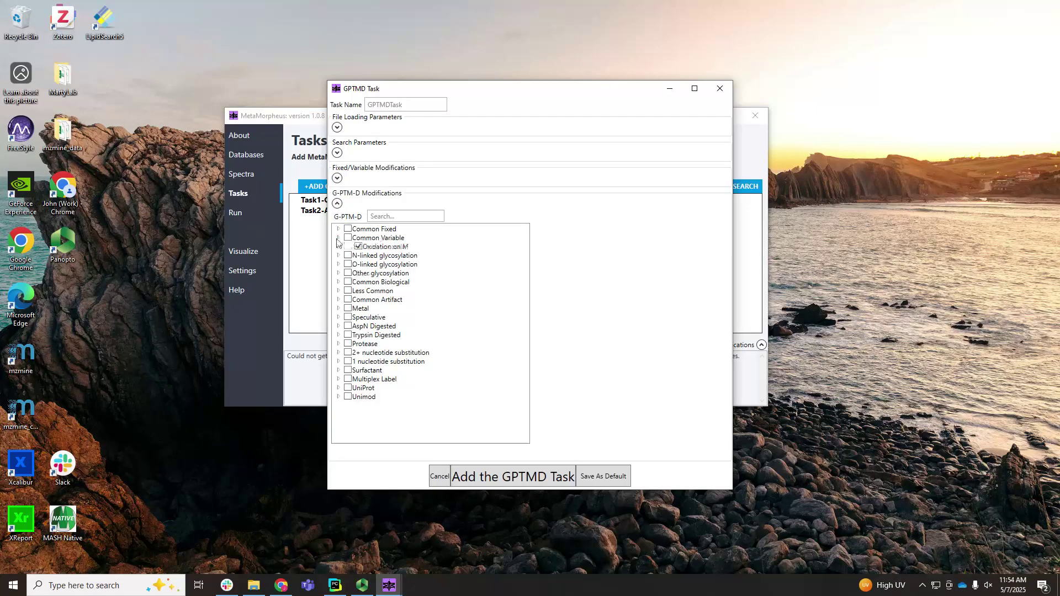
{"action": "left_click", "coordinate": [338, 238]}
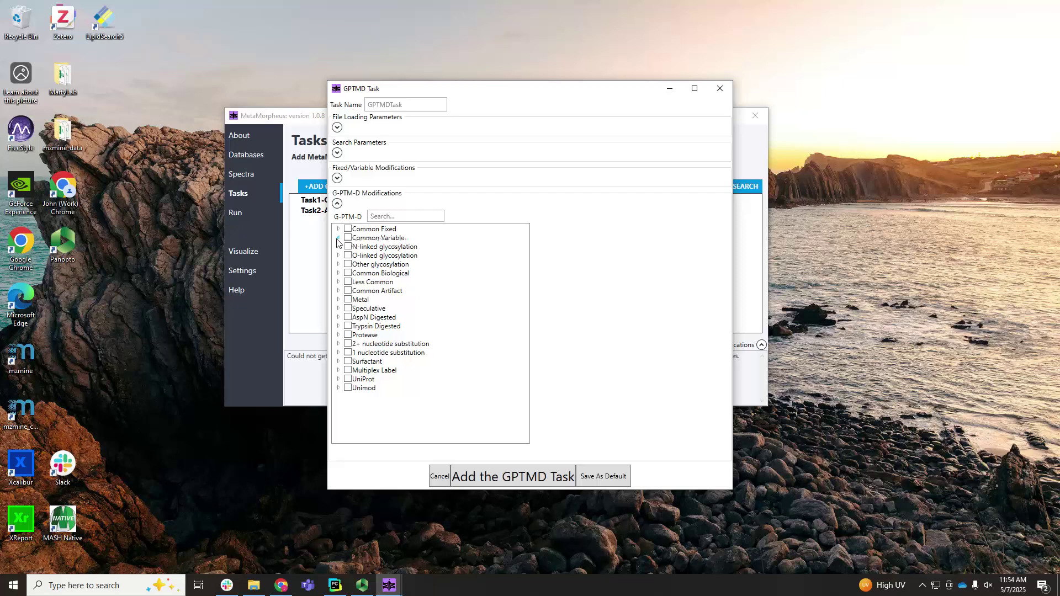
{"action": "left_click", "coordinate": [338, 274]}
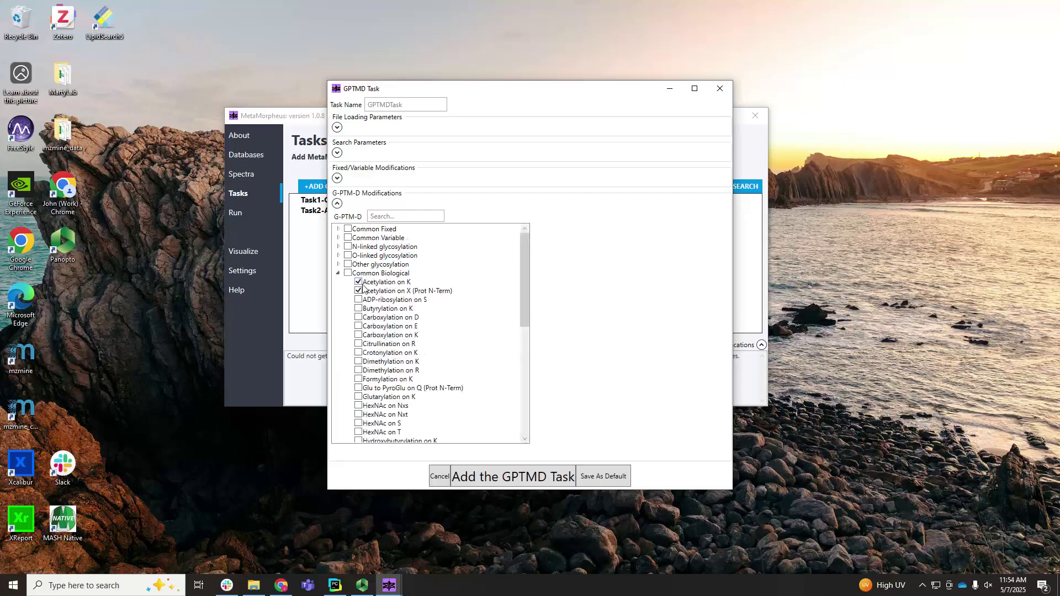
{"action": "scroll", "coordinate": [359, 303], "scroll_direction": "down", "scroll_amount": 6}
{"action": "scroll", "coordinate": [359, 303], "scroll_direction": "up", "scroll_amount": 6}
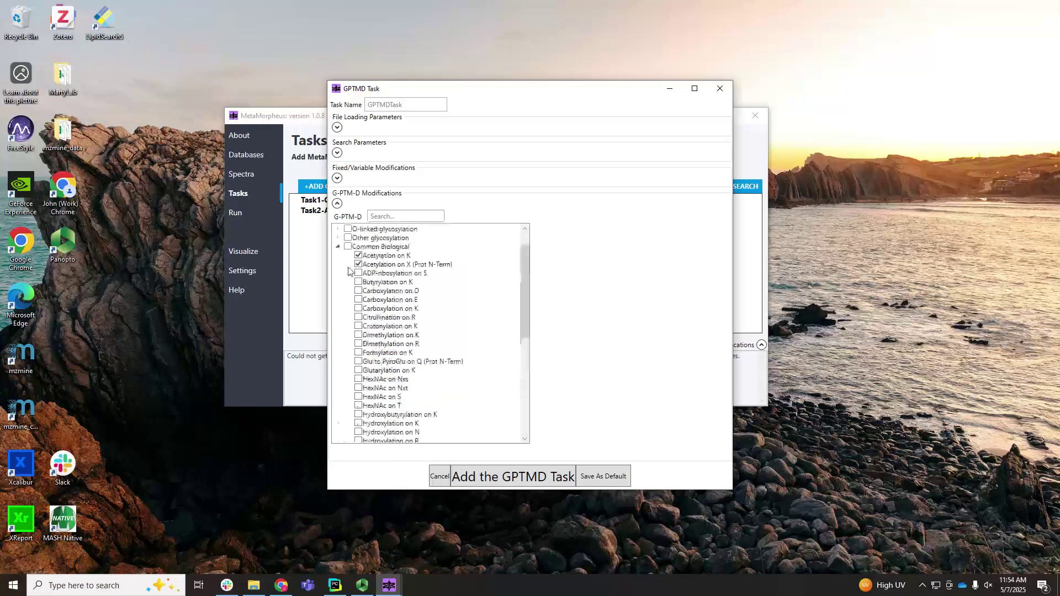
{"action": "left_click", "coordinate": [339, 274]}
{"action": "left_click", "coordinate": [337, 204]}
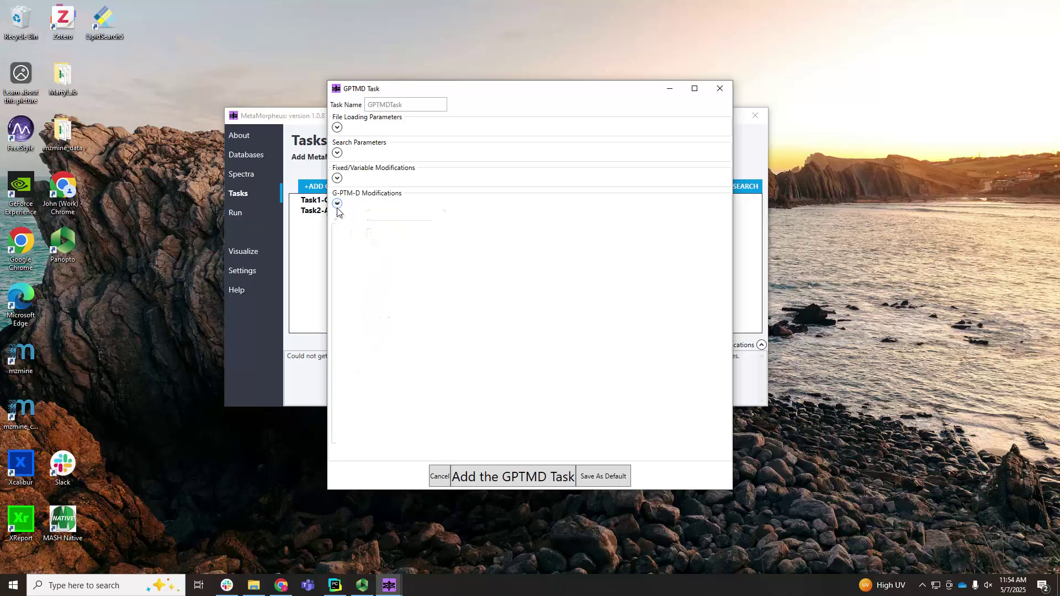
{"action": "left_click", "coordinate": [524, 473]}
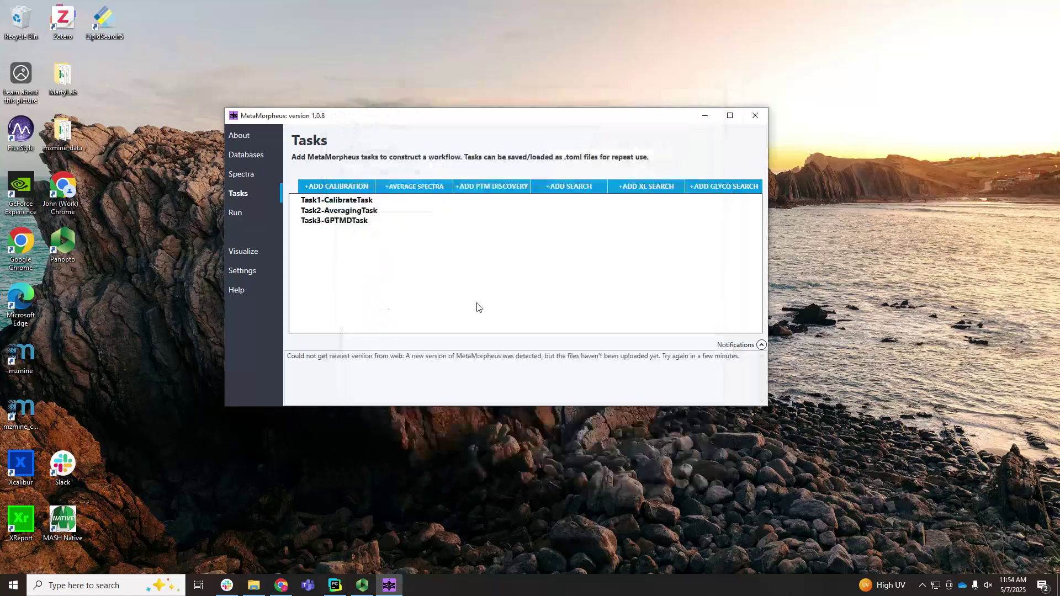
Step: Start a new search task and set its protease to top-down
{"action": "left_click", "coordinate": [568, 188]}
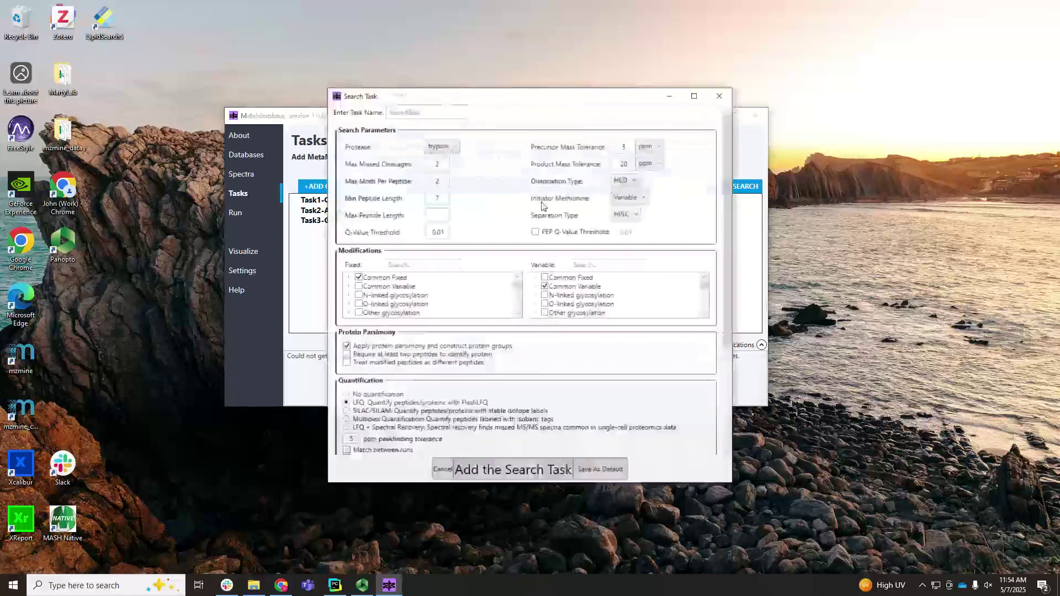
{"action": "left_click", "coordinate": [453, 147]}
{"action": "left_click", "coordinate": [457, 274]}
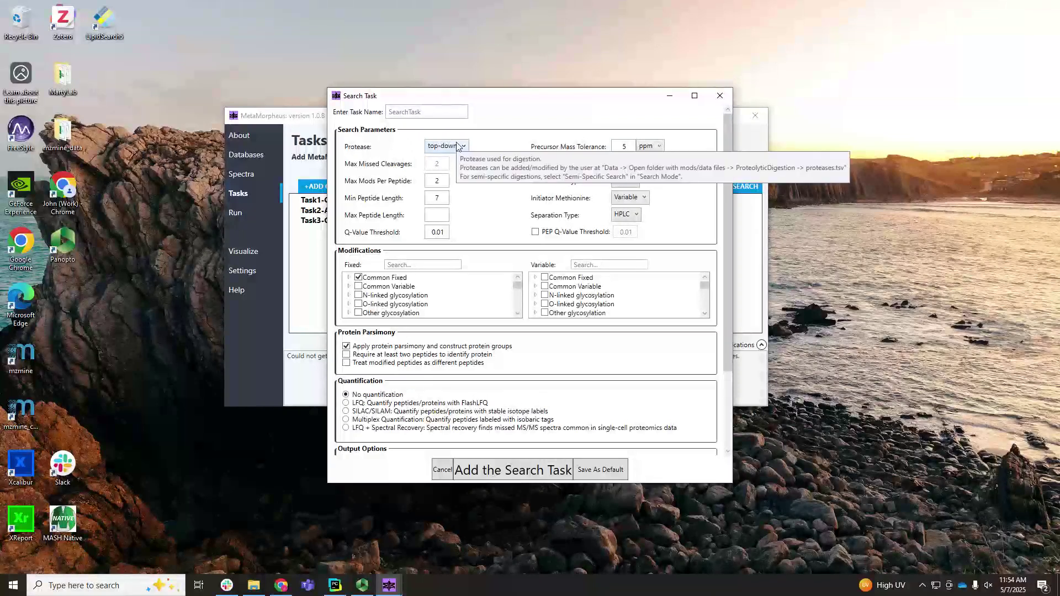
Step: Check the Common Fixed modifications and the parsimony, quantification and output settings of the search task
{"action": "scroll", "coordinate": [495, 209], "scroll_direction": "down", "scroll_amount": 2}
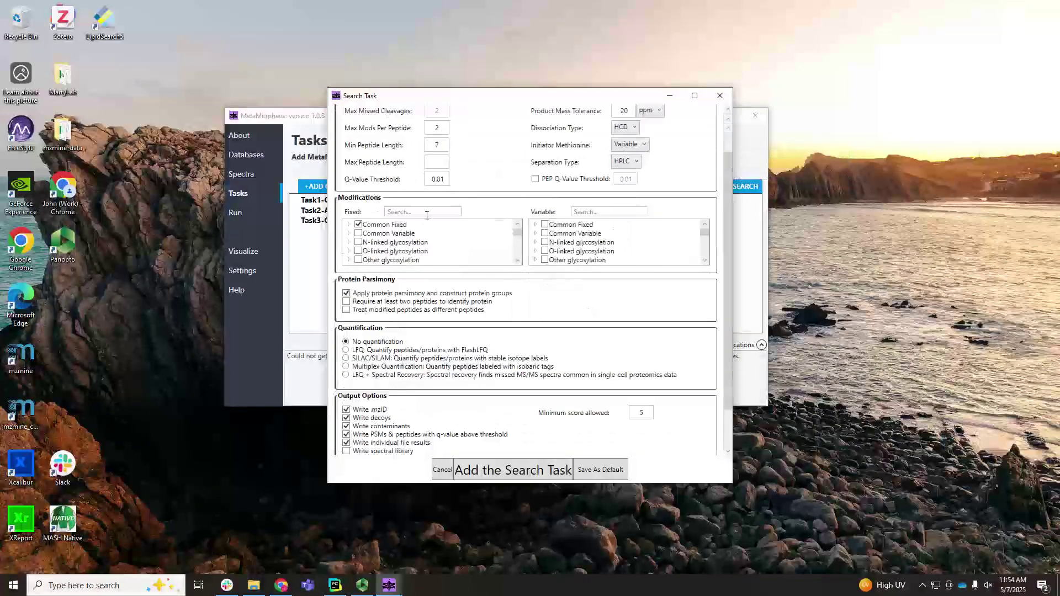
{"action": "left_click", "coordinate": [349, 225]}
{"action": "left_click", "coordinate": [349, 224]}
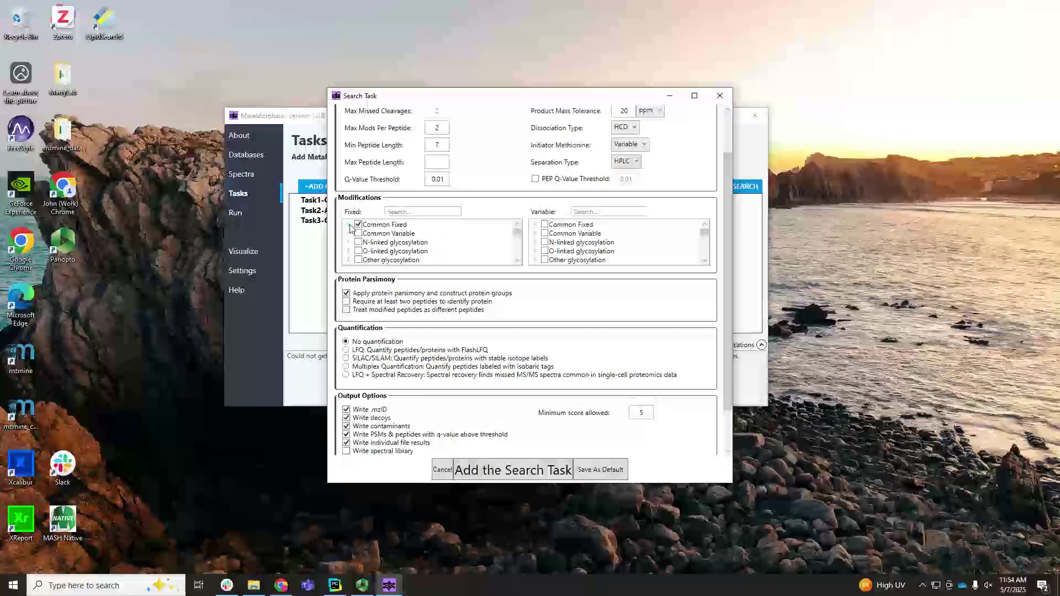
{"action": "scroll", "coordinate": [431, 242], "scroll_direction": "down", "scroll_amount": 3}
{"action": "scroll", "coordinate": [431, 242], "scroll_direction": "up", "scroll_amount": 3}
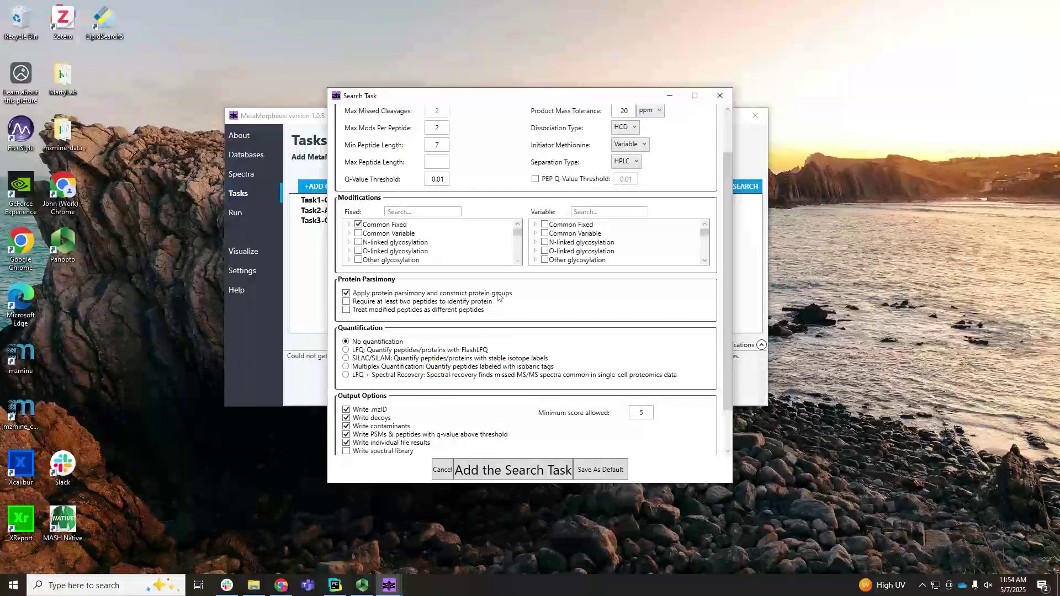
Step: Expand the search task's advanced file loading parameters and set the MS1 deconvolution method to IsoDec
{"action": "scroll", "coordinate": [498, 297], "scroll_direction": "down", "scroll_amount": 2}
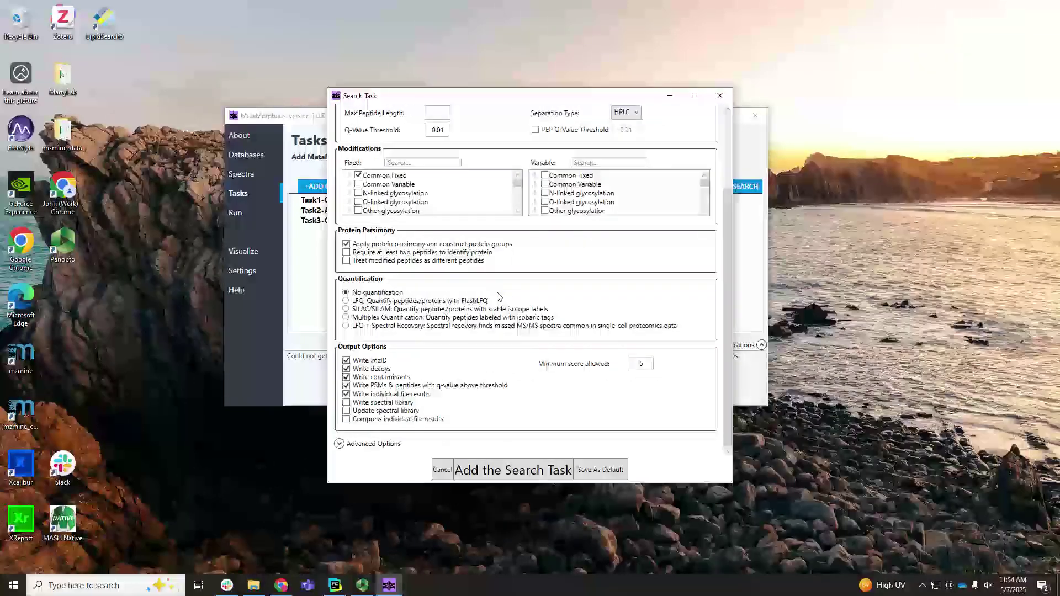
{"action": "left_click", "coordinate": [340, 444]}
{"action": "scroll", "coordinate": [431, 326], "scroll_direction": "down", "scroll_amount": 5}
{"action": "left_click", "coordinate": [347, 345]}
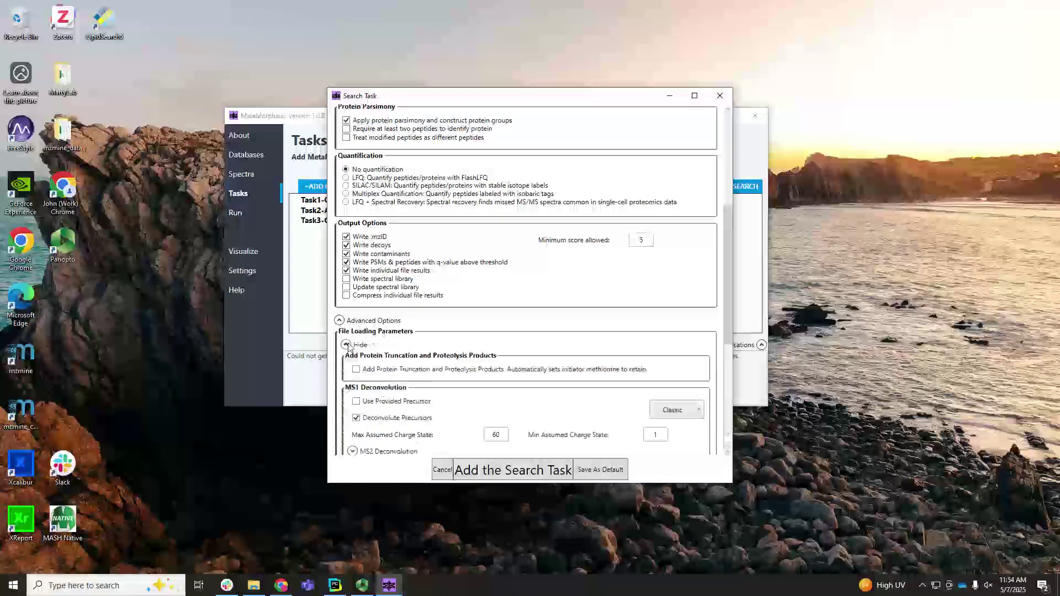
{"action": "scroll", "coordinate": [428, 304], "scroll_direction": "down", "scroll_amount": 6}
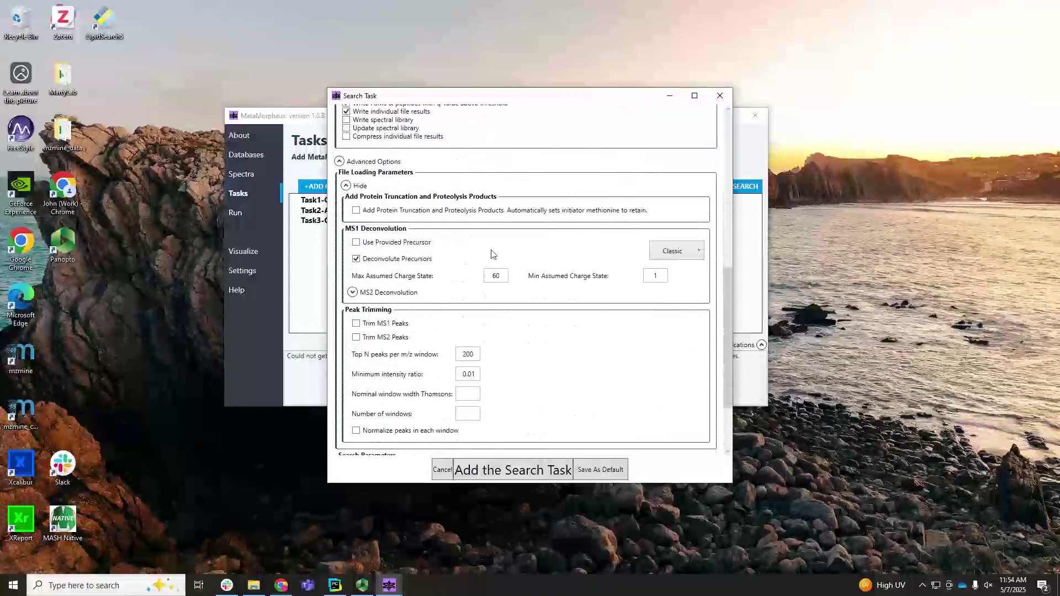
{"action": "left_click", "coordinate": [676, 250]}
{"action": "left_click", "coordinate": [670, 279]}
Step: Set the search task's MS2 deconvolution method to IsoDec and collapse the file loading parameters
{"action": "scroll", "coordinate": [391, 269], "scroll_direction": "down", "scroll_amount": 3}
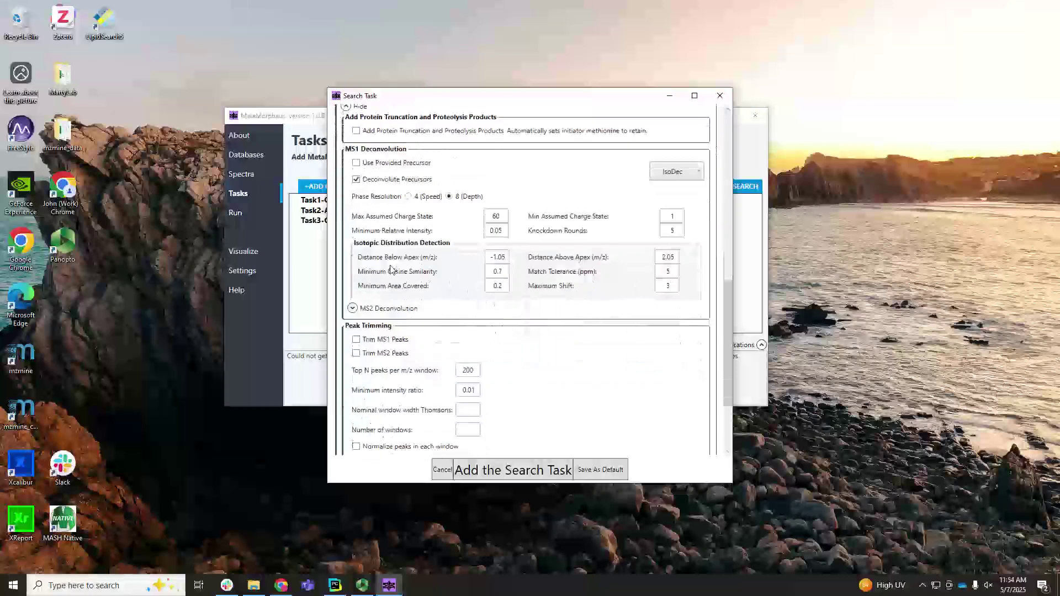
{"action": "left_click", "coordinate": [353, 308]}
{"action": "left_click", "coordinate": [675, 327]}
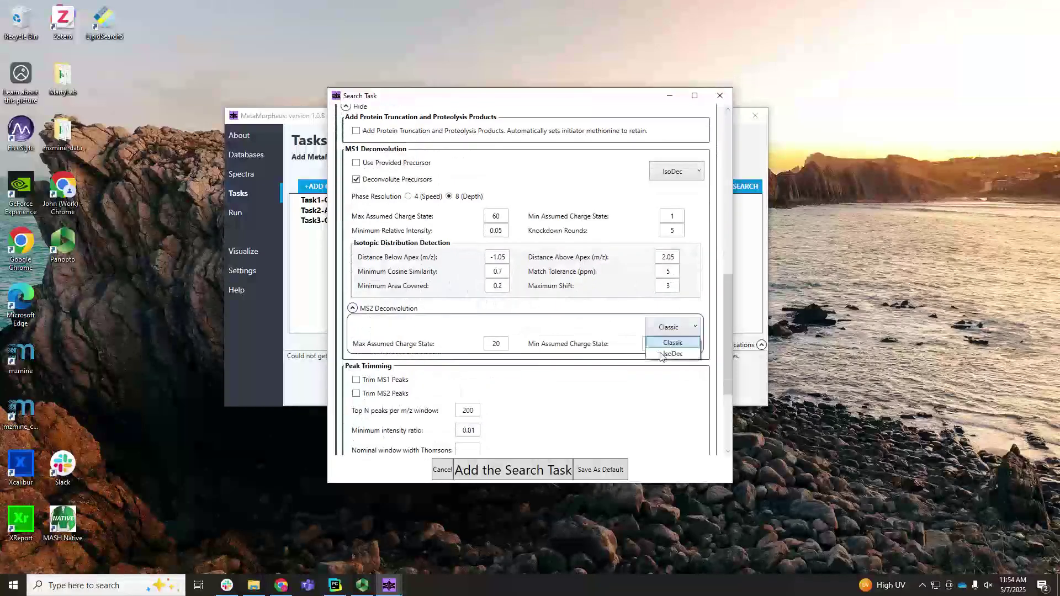
{"action": "left_click", "coordinate": [668, 354]}
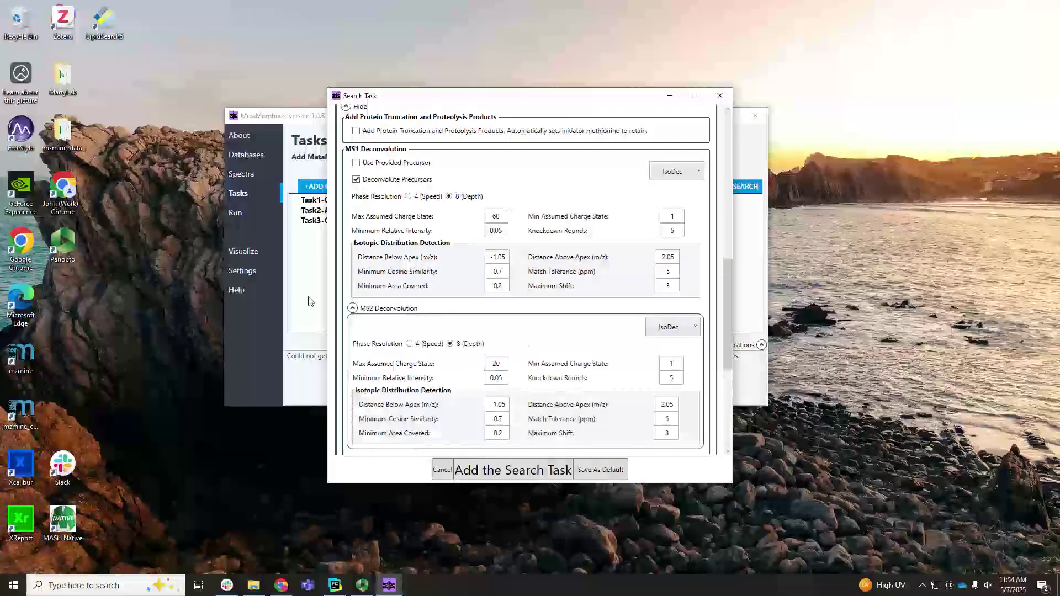
{"action": "left_click", "coordinate": [353, 308]}
{"action": "scroll", "coordinate": [367, 175], "scroll_direction": "up", "scroll_amount": 2}
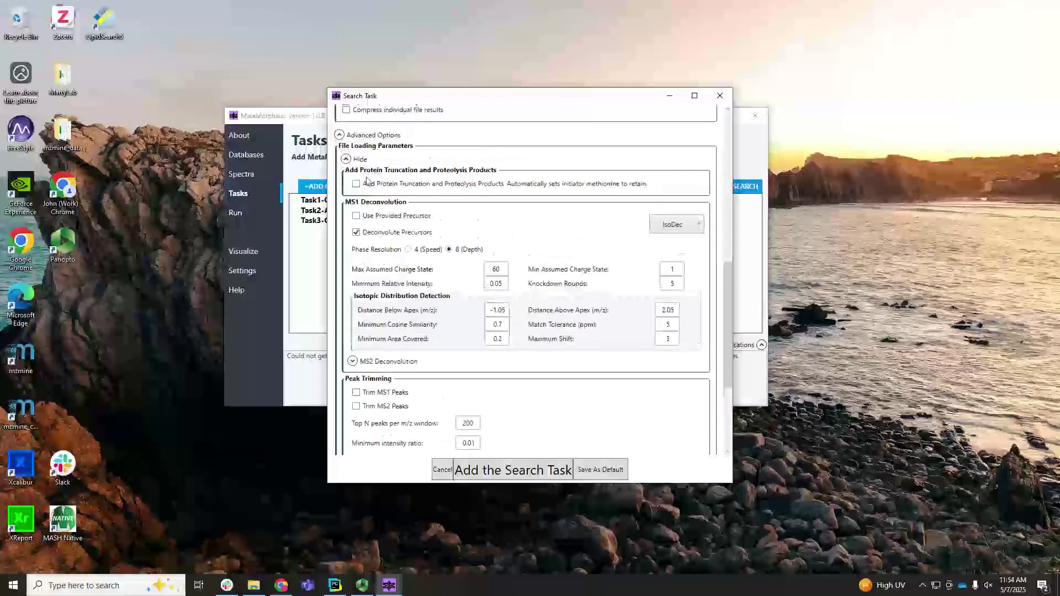
{"action": "left_click", "coordinate": [346, 159]}
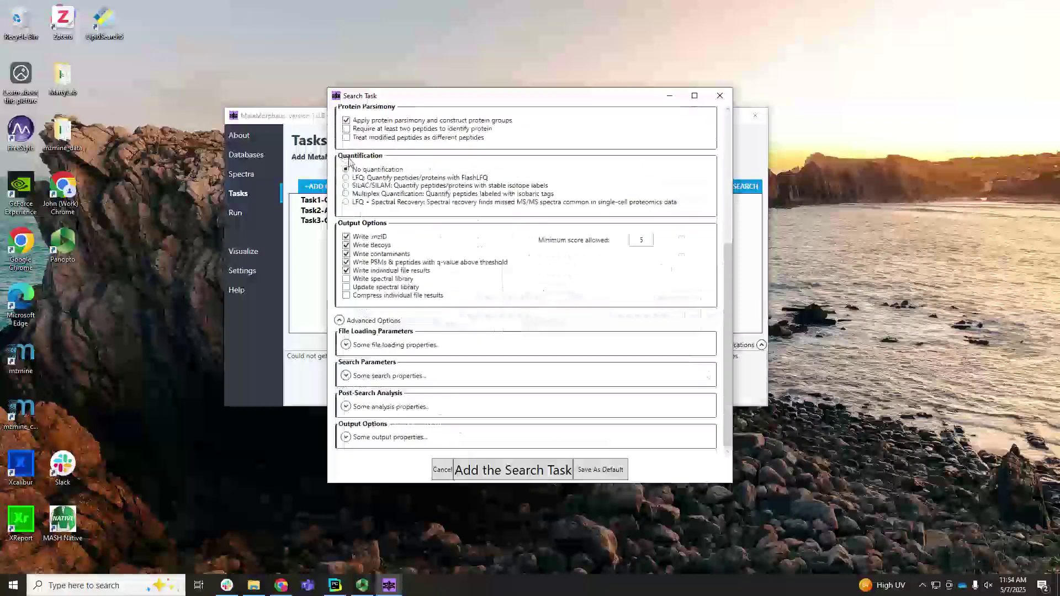
Step: Review the search task's advanced search parameters, including search mode and in-silico digestion, then collapse them
{"action": "left_click", "coordinate": [346, 376]}
{"action": "scroll", "coordinate": [381, 320], "scroll_direction": "down", "scroll_amount": 5}
{"action": "scroll", "coordinate": [391, 296], "scroll_direction": "up", "scroll_amount": 2}
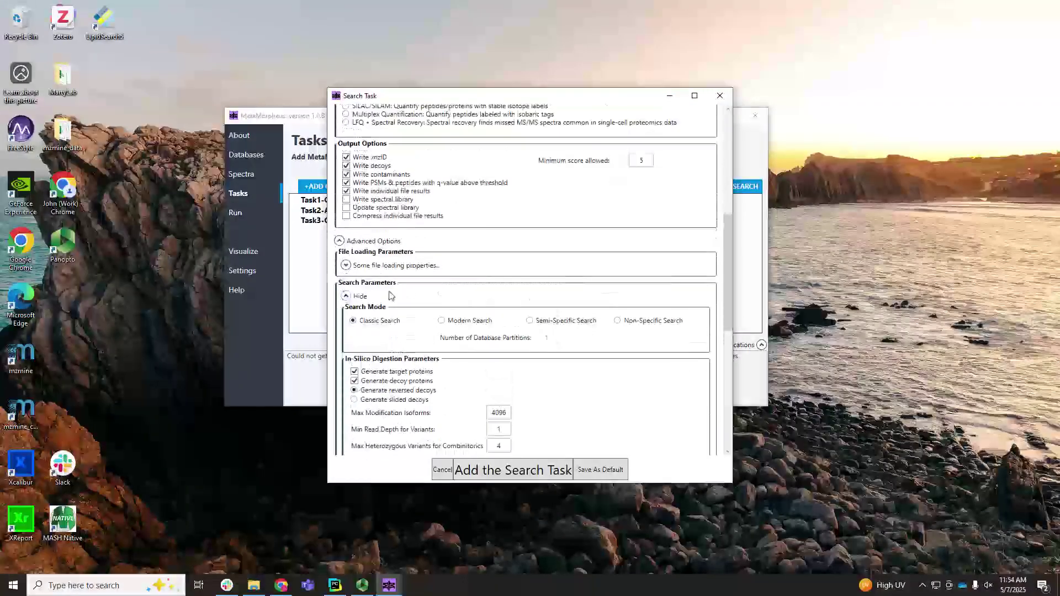
{"action": "left_click", "coordinate": [346, 296]}
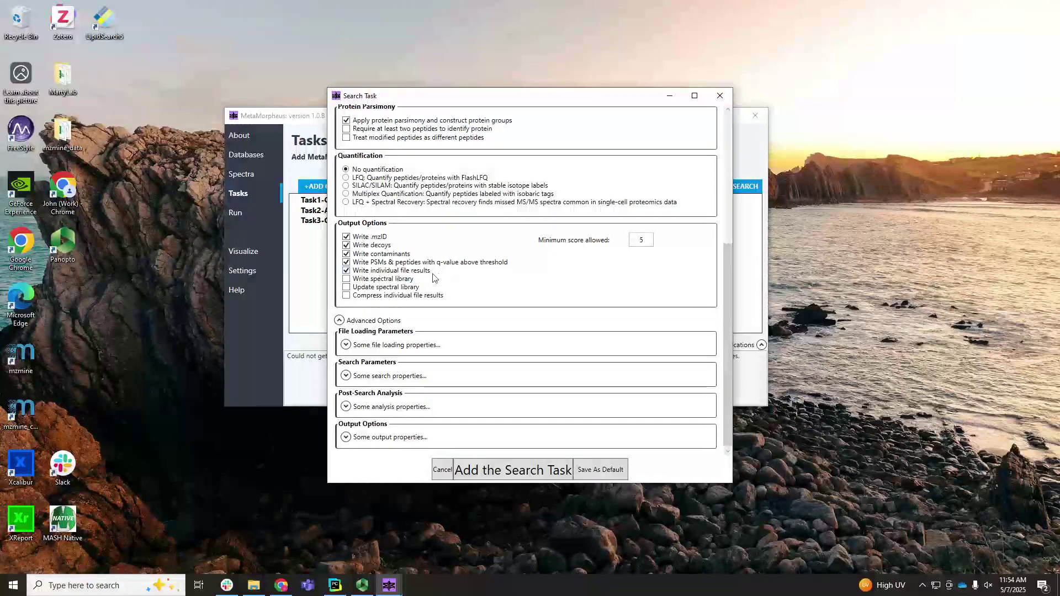
{"action": "scroll", "coordinate": [403, 230], "scroll_direction": "up", "scroll_amount": 2}
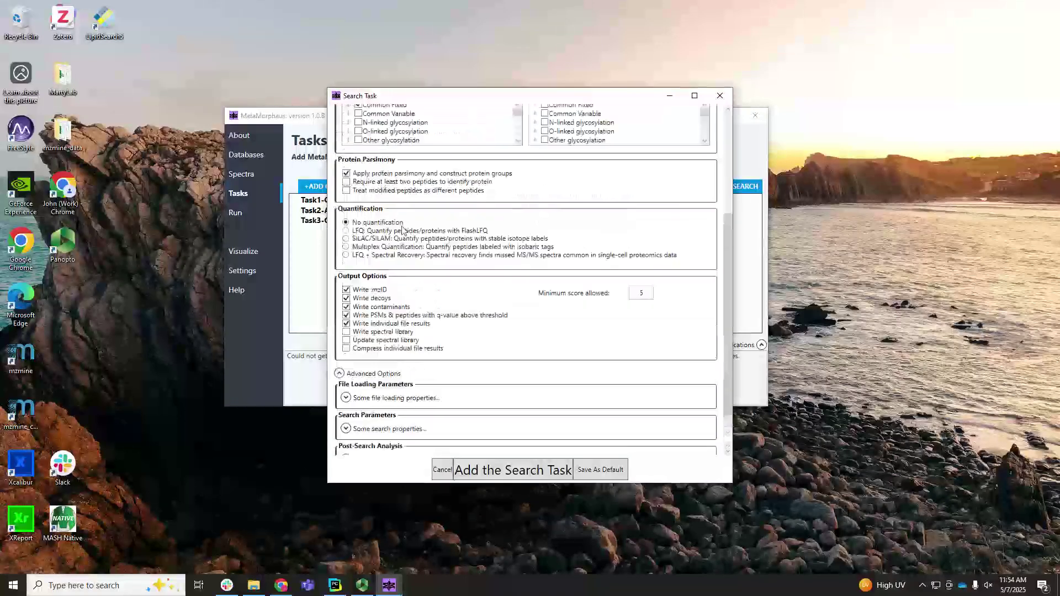
Step: Add the configured search task to the workflow
{"action": "scroll", "coordinate": [403, 230], "scroll_direction": "up", "scroll_amount": 4}
{"action": "left_click", "coordinate": [513, 470]}
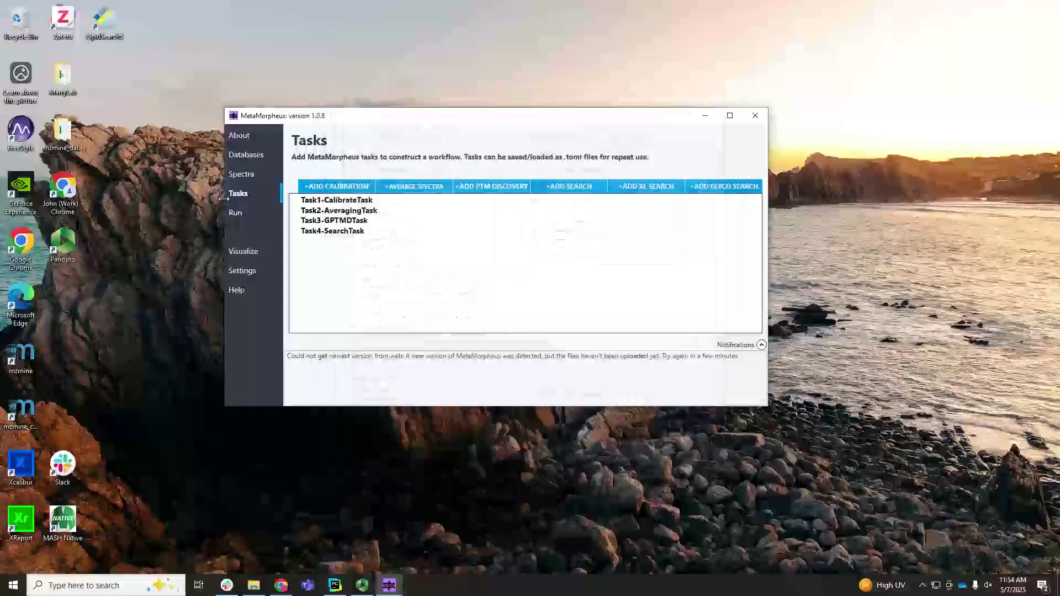
Step: Replace the $DATETIME part of the run's output folder with MM_IsoDec and run the workflow
{"action": "left_click", "coordinate": [235, 213]}
{"action": "double_click", "coordinate": [575, 273]}
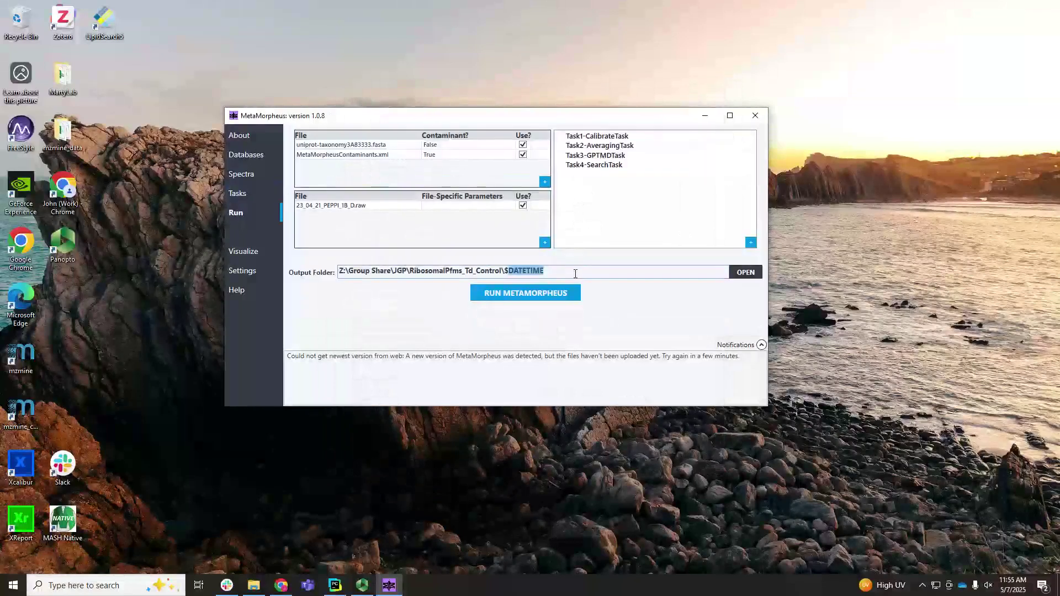
{"action": "key", "text": "BackSpace"}
{"action": "key", "text": "BackSpace"}
{"action": "type", "text": "MM_"}
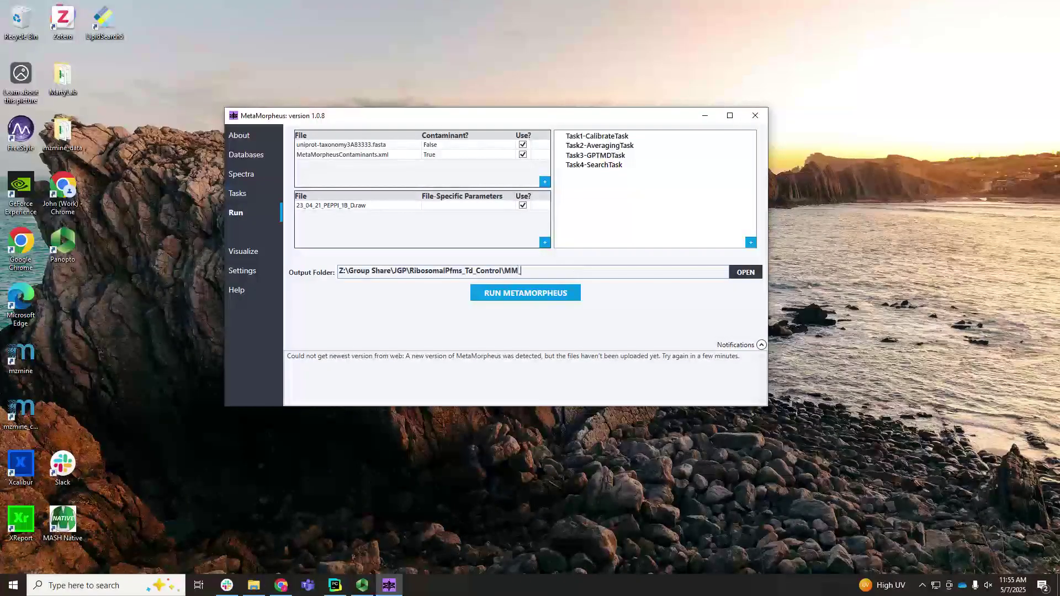
{"action": "type", "text": "IsoDec"}
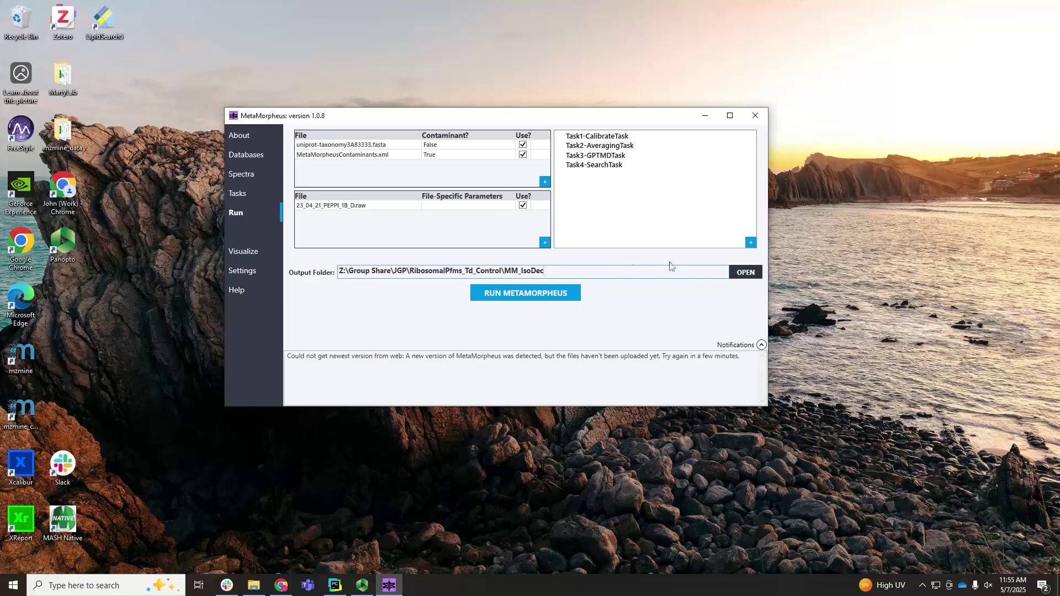
{"action": "left_click", "coordinate": [556, 300]}
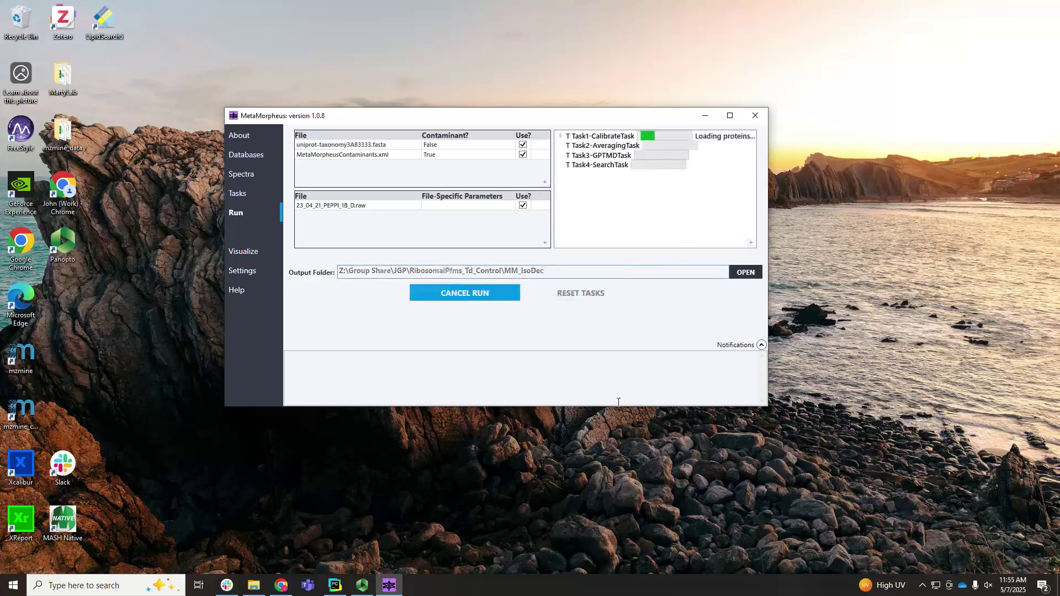
Step: Check the progress of the running workflow, including the details of the calibration task
{"action": "left_click", "coordinate": [234, 195]}
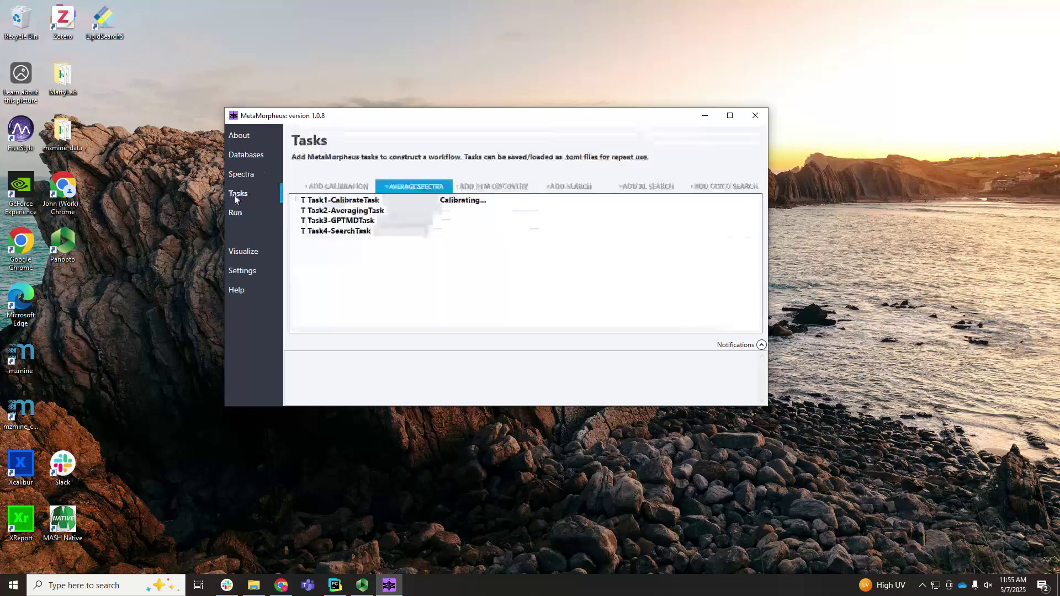
{"action": "left_click", "coordinate": [236, 213]}
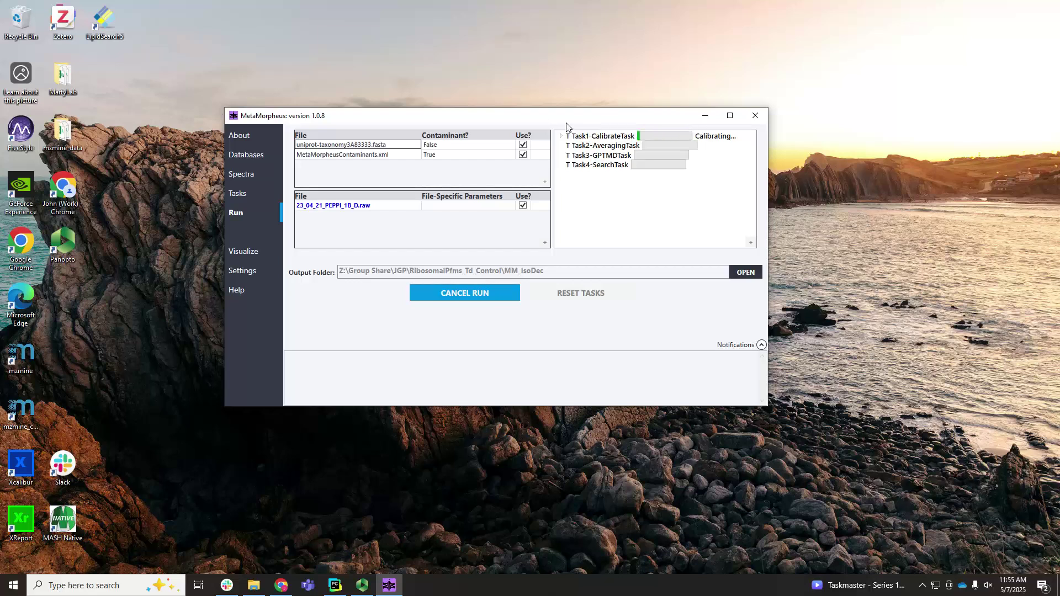
{"action": "left_click", "coordinate": [599, 147]}
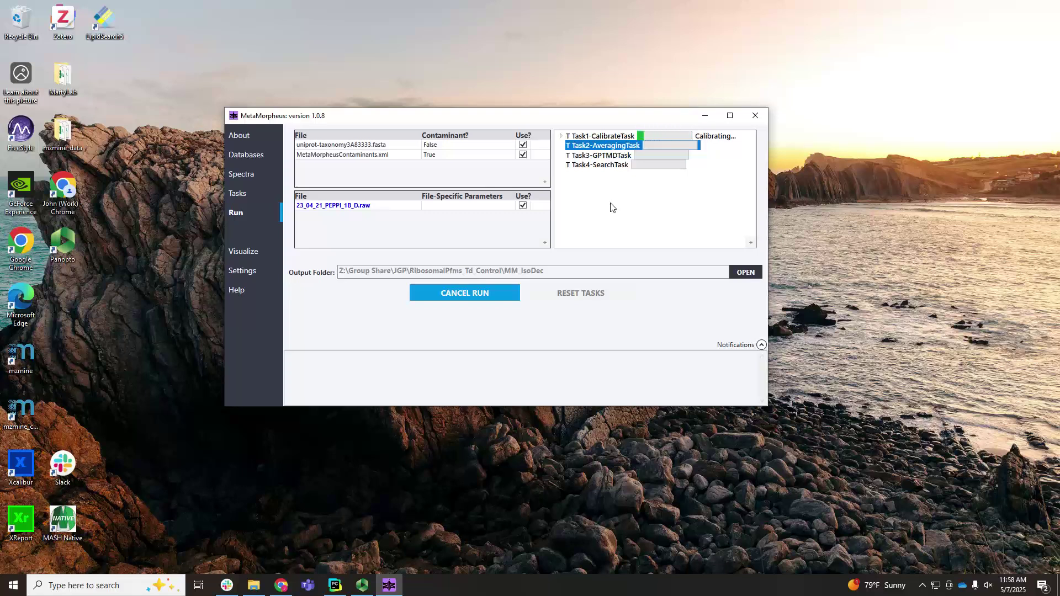
{"action": "left_click", "coordinate": [561, 136]}
{"action": "left_click", "coordinate": [561, 137]}
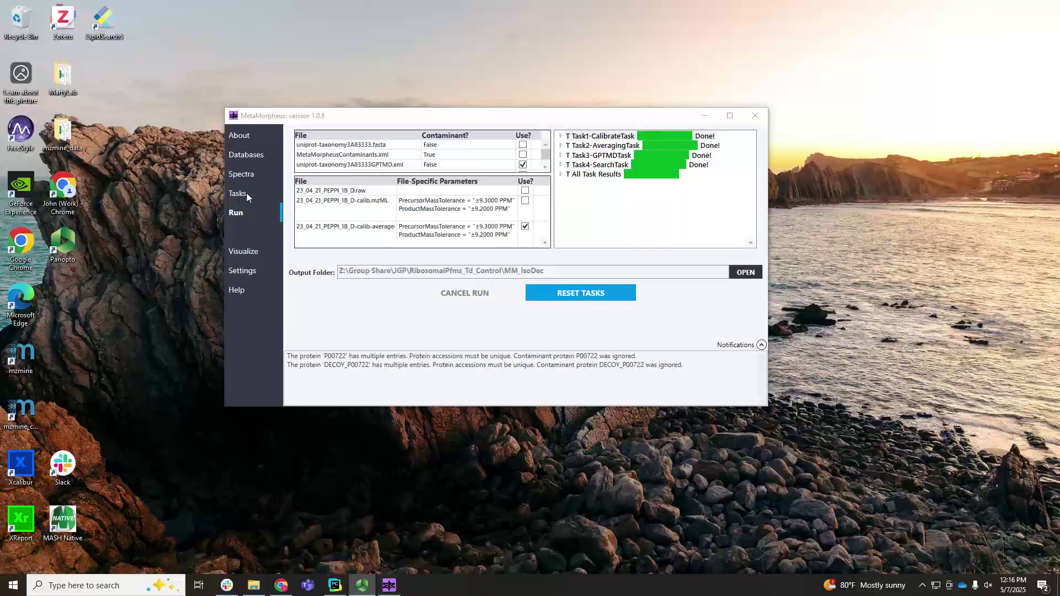
Step: Open the MetaDraw viewer and choose 23_04_21_PEPPI_1B_D-calib-averaged from MM_IsoDec\Task2-AveragingTask as the spectra file
{"action": "left_click", "coordinate": [244, 252]}
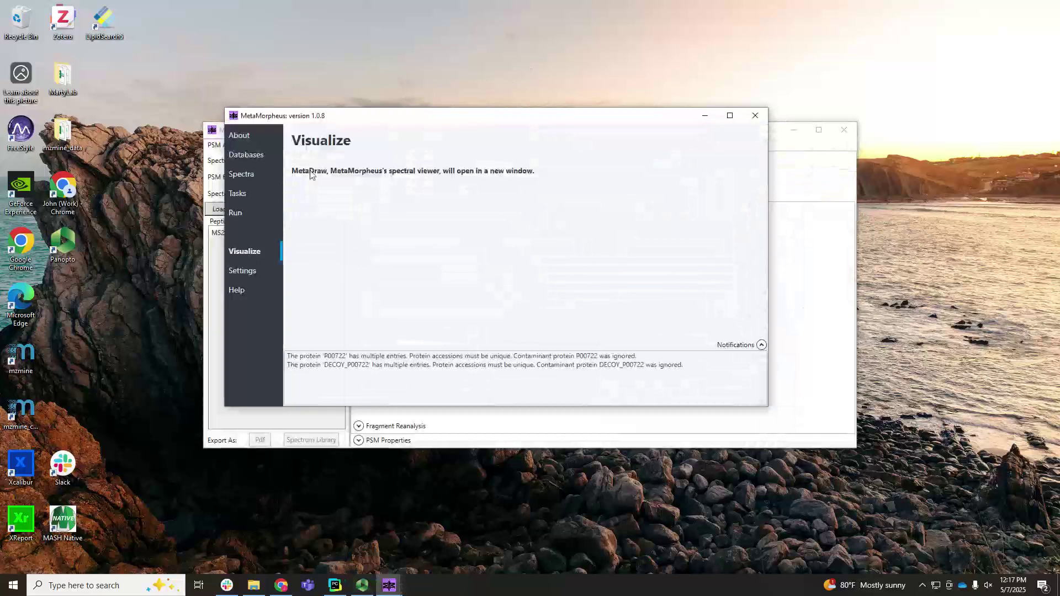
{"action": "left_click", "coordinate": [779, 135]}
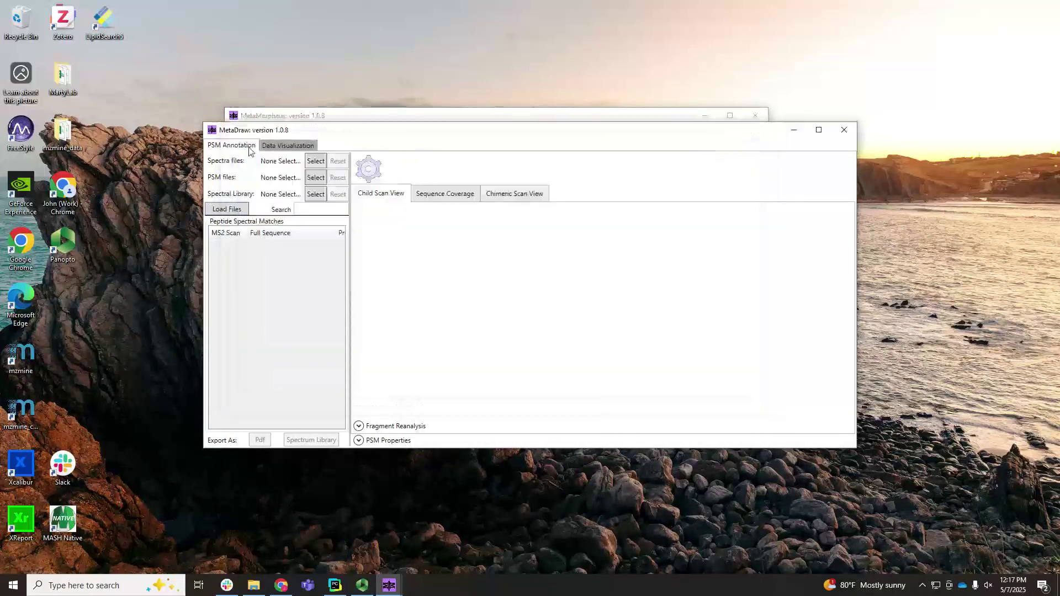
{"action": "left_click", "coordinate": [316, 161]}
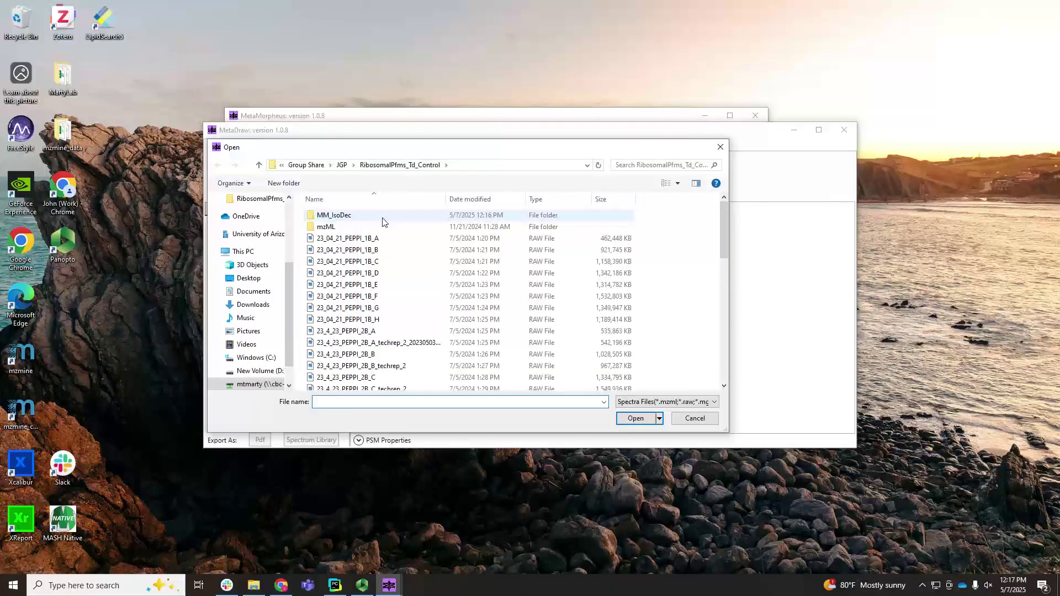
{"action": "double_click", "coordinate": [373, 218]}
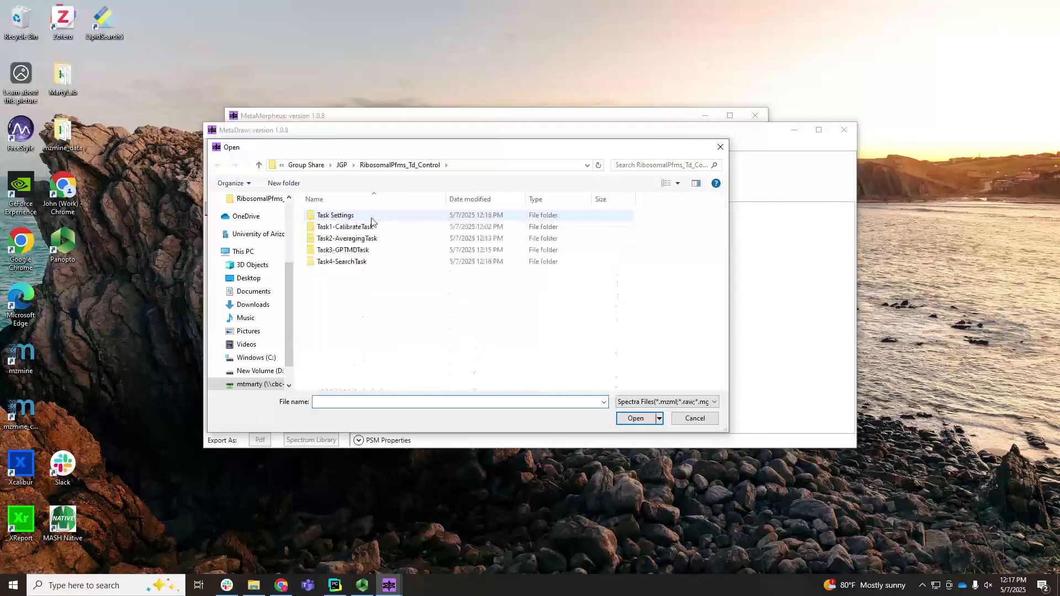
{"action": "double_click", "coordinate": [359, 262]}
{"action": "left_click", "coordinate": [472, 164]}
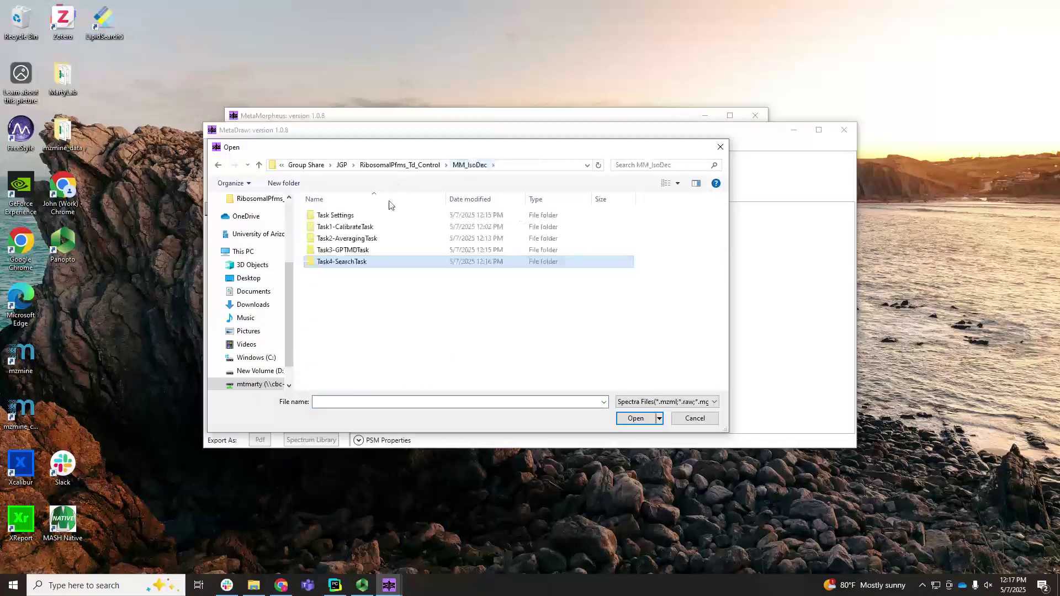
{"action": "left_click", "coordinate": [351, 250]}
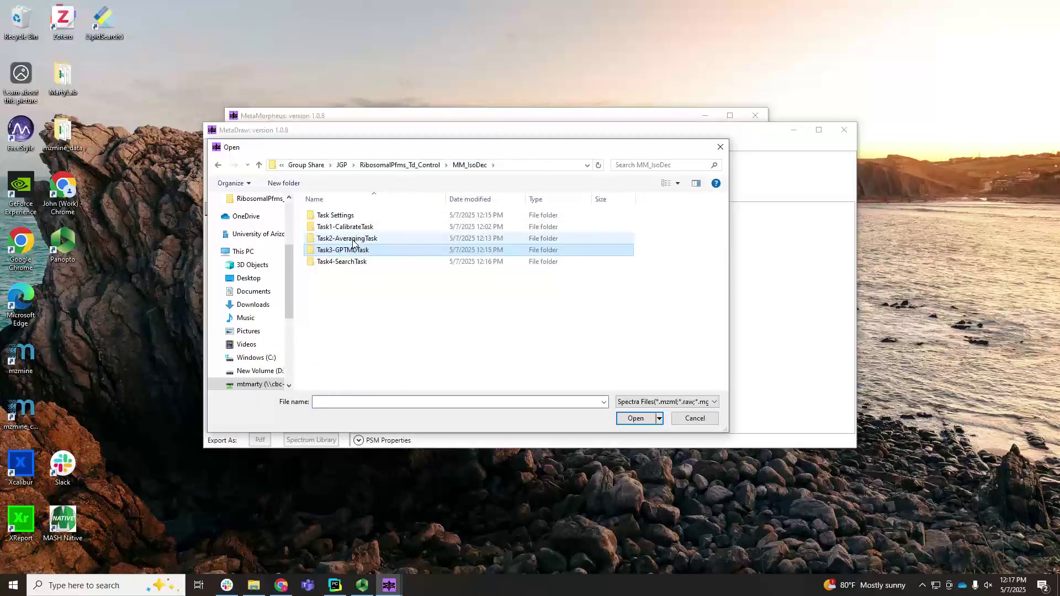
{"action": "double_click", "coordinate": [354, 243]}
{"action": "left_click", "coordinate": [356, 216]}
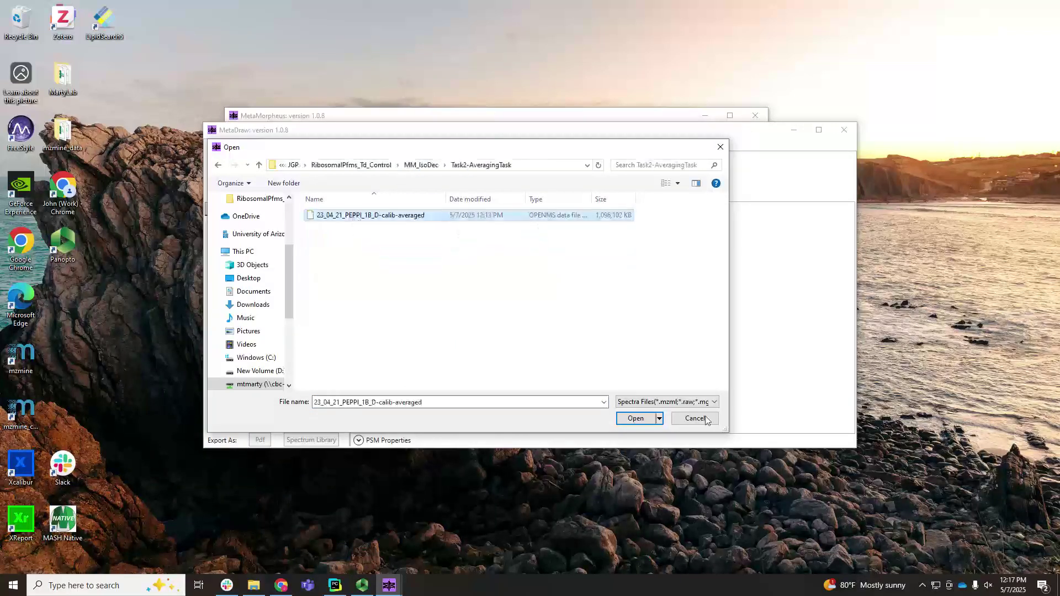
{"action": "left_click", "coordinate": [641, 419]}
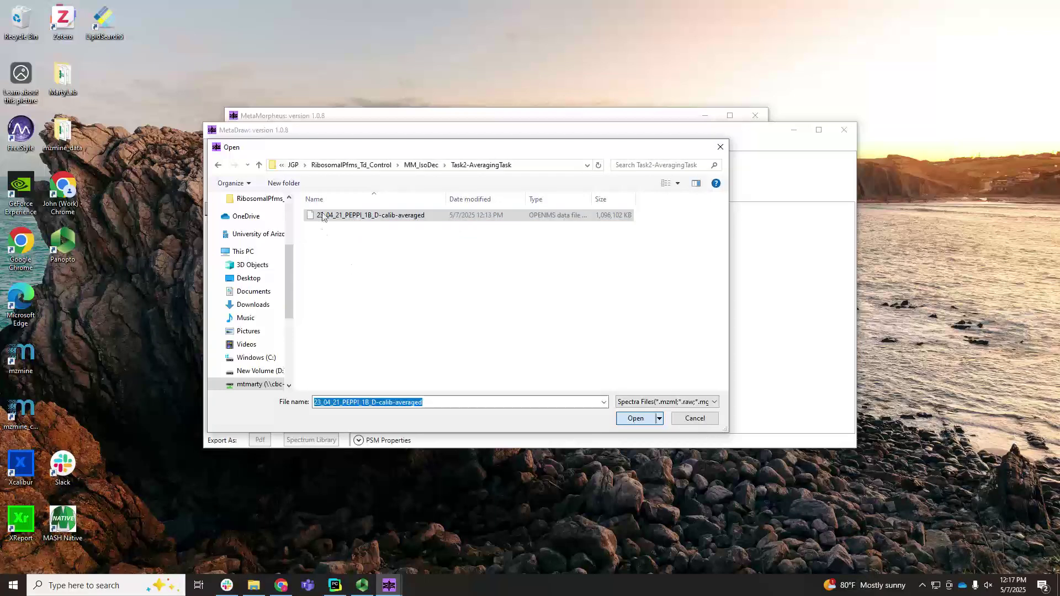
Step: Choose AllPSMs from the Task4-SearchTask folder as the PSM file and load both files
{"action": "left_click", "coordinate": [313, 178]}
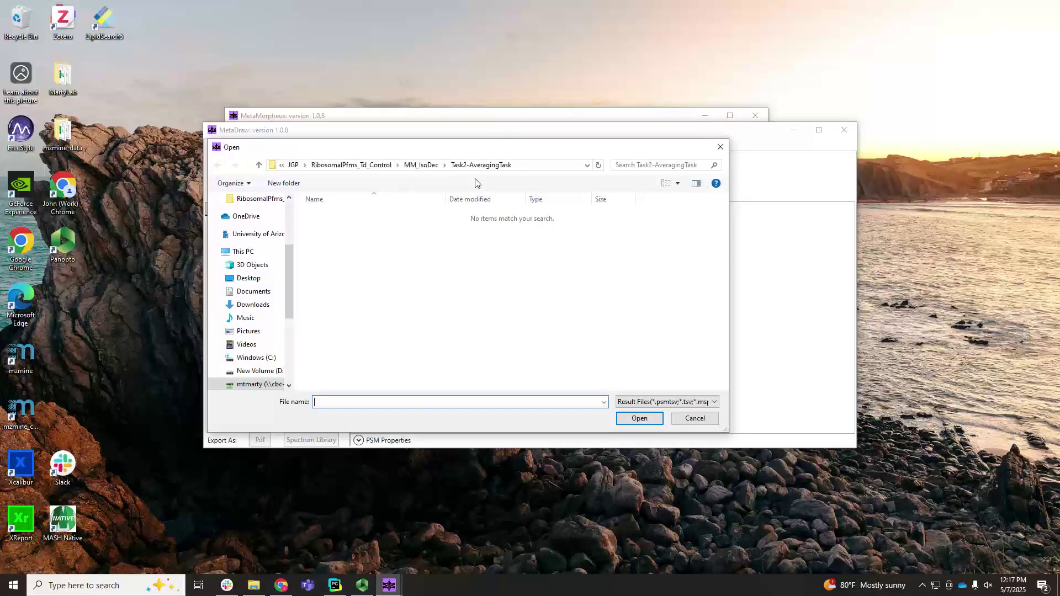
{"action": "left_click", "coordinate": [421, 165]}
{"action": "double_click", "coordinate": [343, 261]}
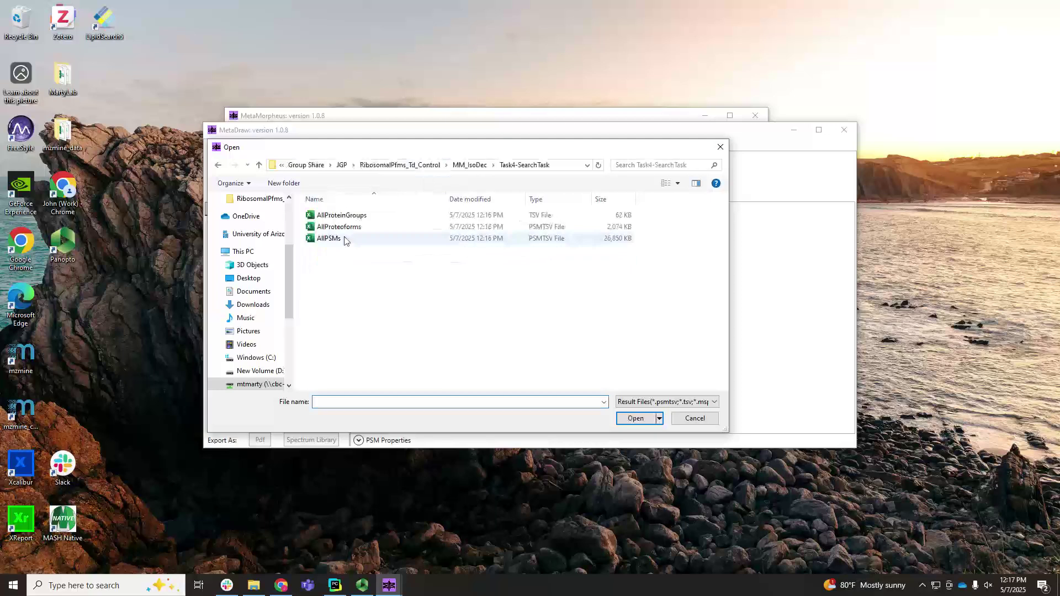
{"action": "left_click", "coordinate": [342, 239]}
{"action": "left_click", "coordinate": [634, 419]}
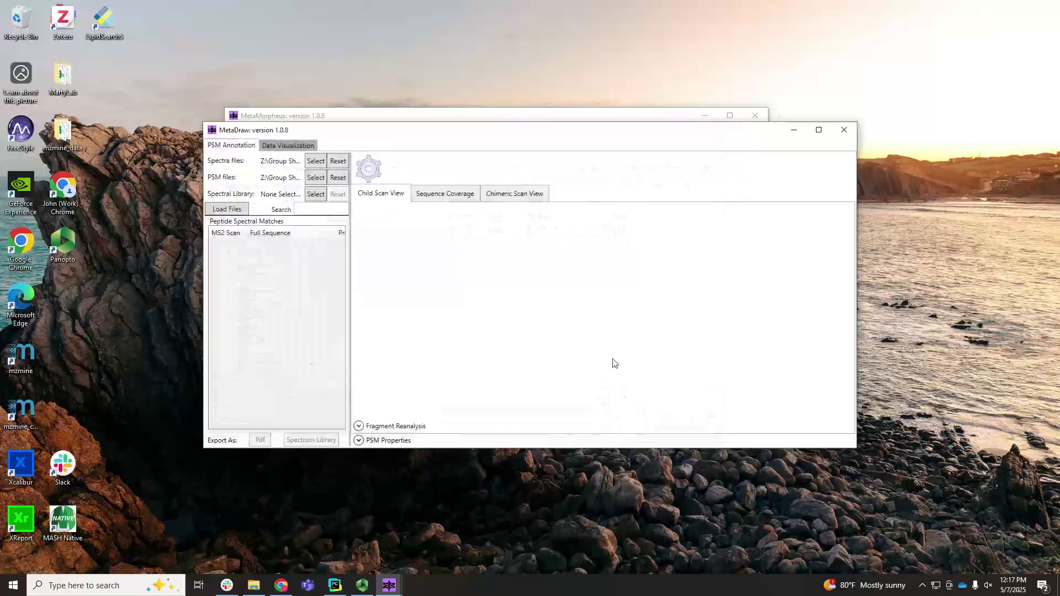
{"action": "left_click", "coordinate": [216, 213]}
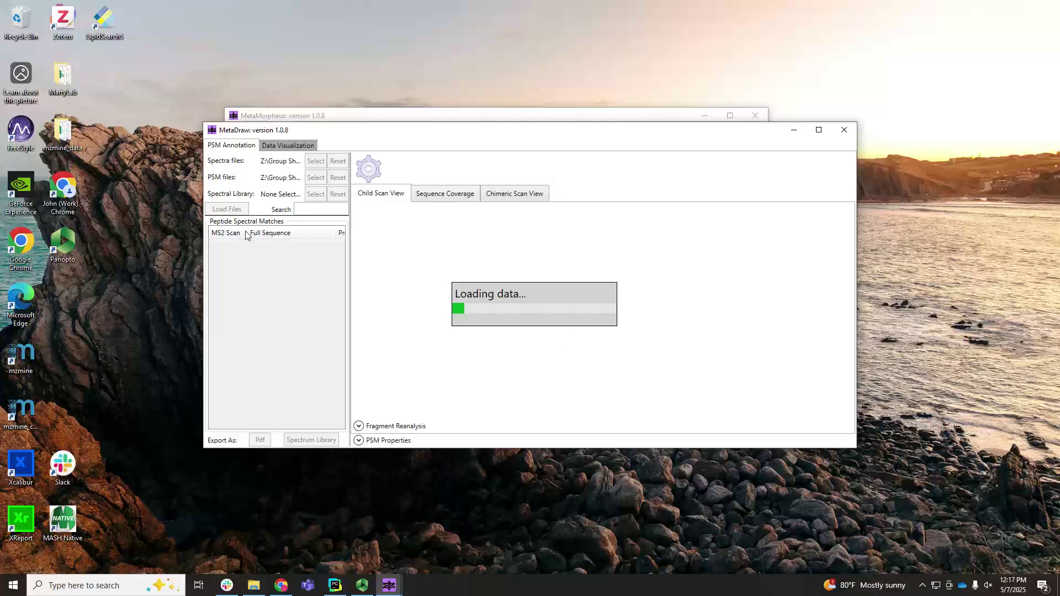
{"action": "mouse_move", "coordinate": [388, 588]}
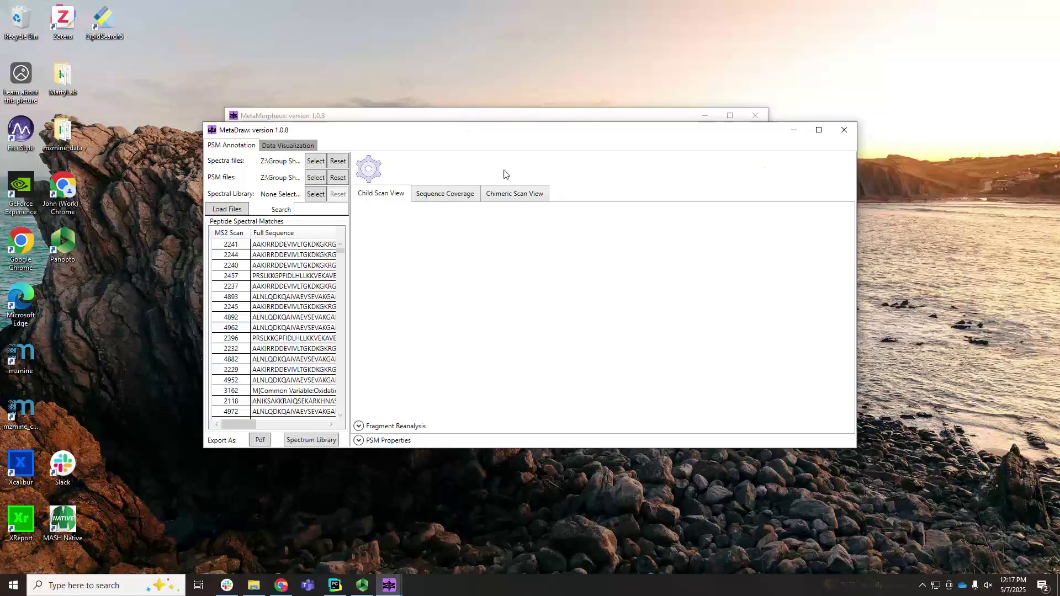
Step: Display the spectral match for MS2 scan 2241 and examine its annotated fragment ions across the m/z range
{"action": "left_click_drag", "start_coordinate": [535, 131], "coordinate": [542, 83]}
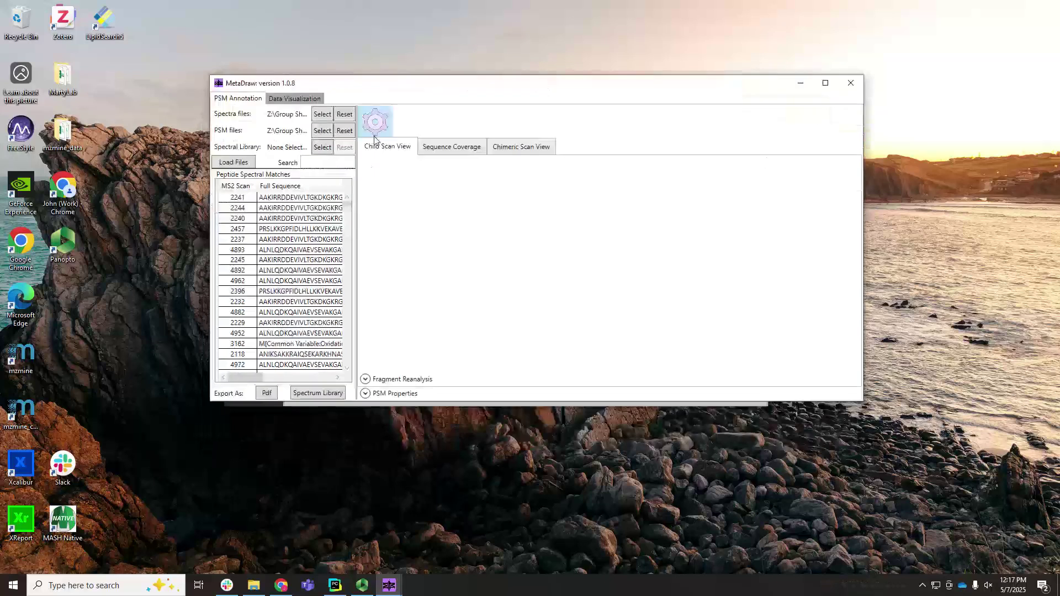
{"action": "left_click", "coordinate": [245, 202]}
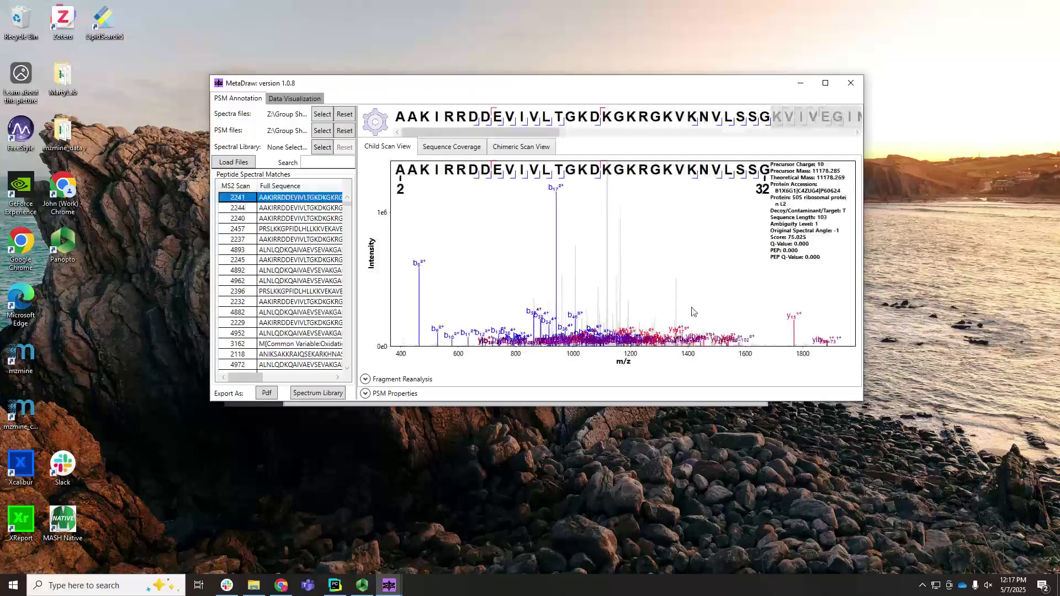
{"action": "left_click", "coordinate": [415, 268]}
{"action": "left_click_drag", "start_coordinate": [416, 268], "coordinate": [420, 359]}
{"action": "scroll", "coordinate": [417, 358], "scroll_direction": "up", "scroll_amount": 1}
{"action": "scroll", "coordinate": [417, 357], "scroll_direction": "up", "scroll_amount": 3}
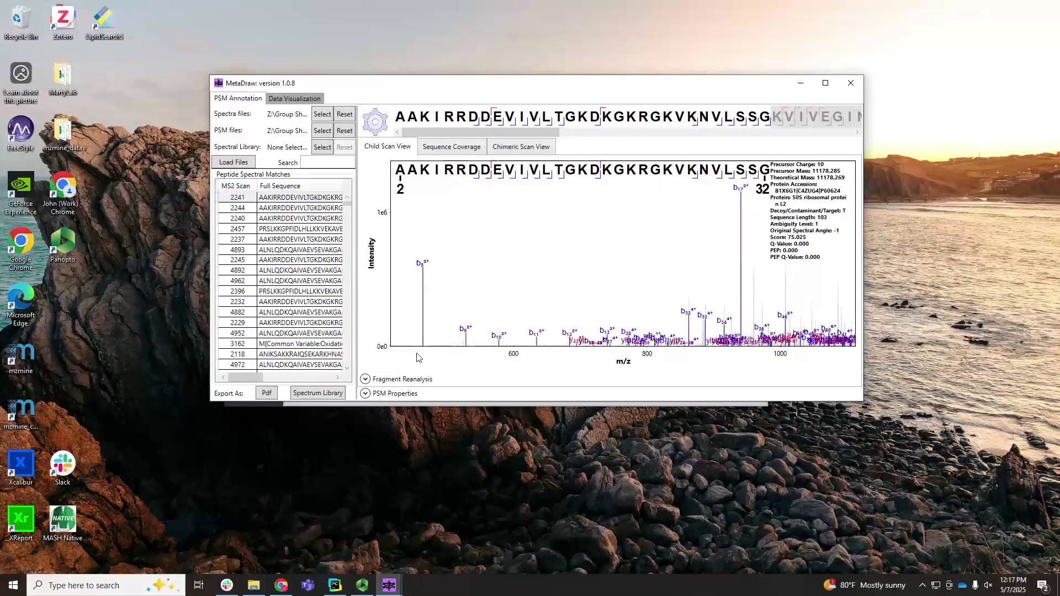
{"action": "scroll", "coordinate": [419, 357], "scroll_direction": "down", "scroll_amount": 2}
{"action": "scroll", "coordinate": [422, 357], "scroll_direction": "down", "scroll_amount": 4}
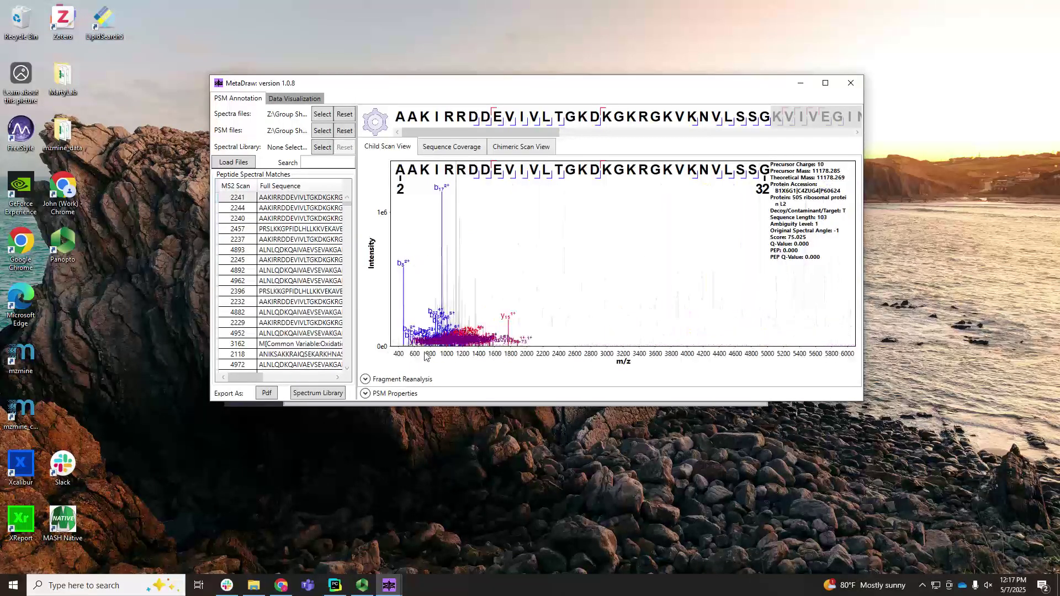
{"action": "scroll", "coordinate": [448, 357], "scroll_direction": "up", "scroll_amount": 3}
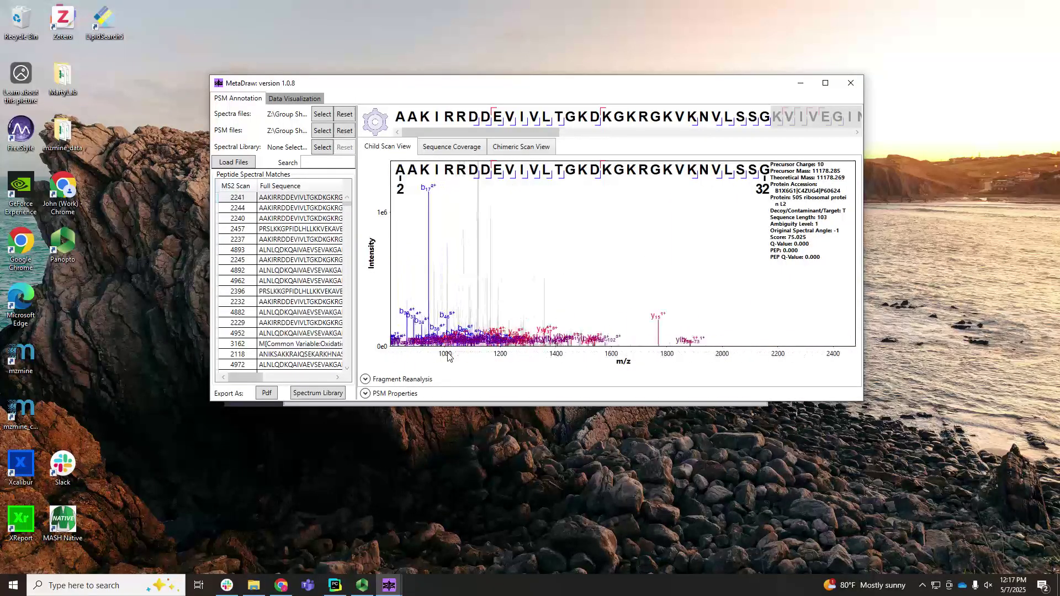
Step: Examine the sequence coverage map of scan 2241 in a maximized window, through to the end of the sequence
{"action": "left_click", "coordinate": [452, 146]}
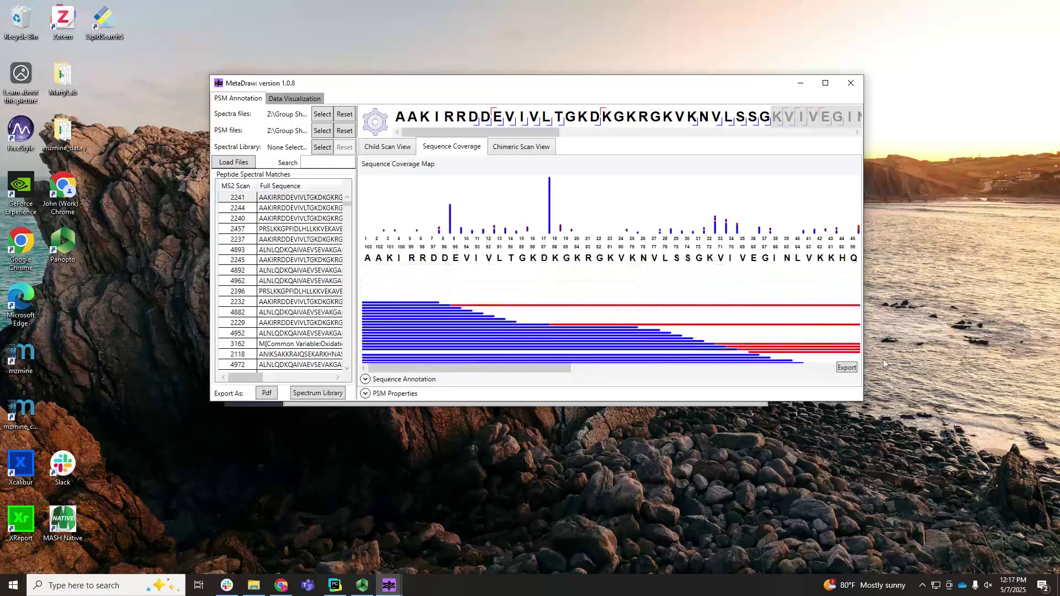
{"action": "left_click", "coordinate": [825, 83]}
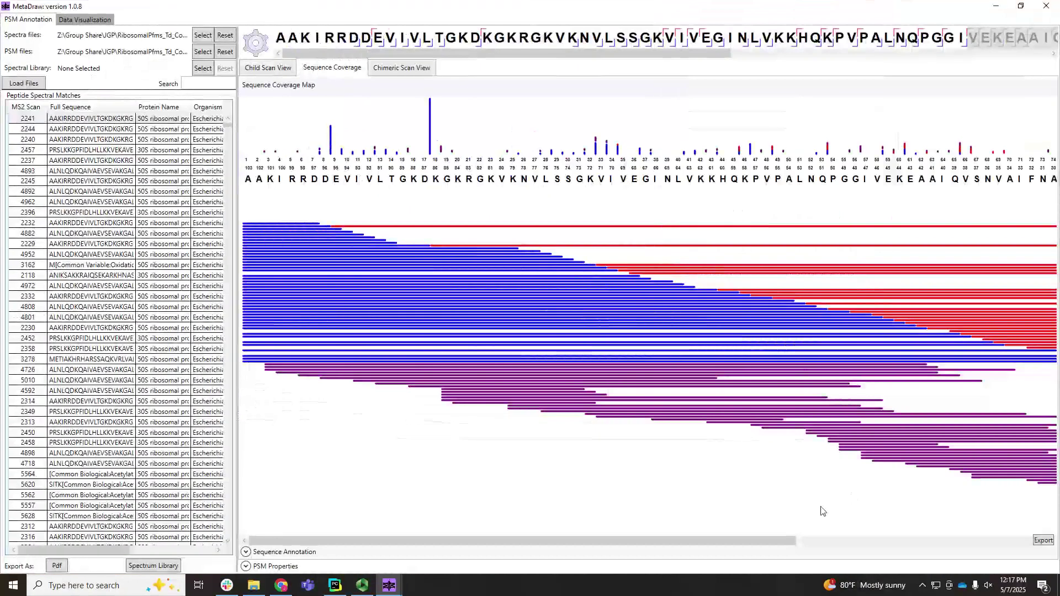
{"action": "left_click_drag", "start_coordinate": [702, 541], "coordinate": [1017, 505]}
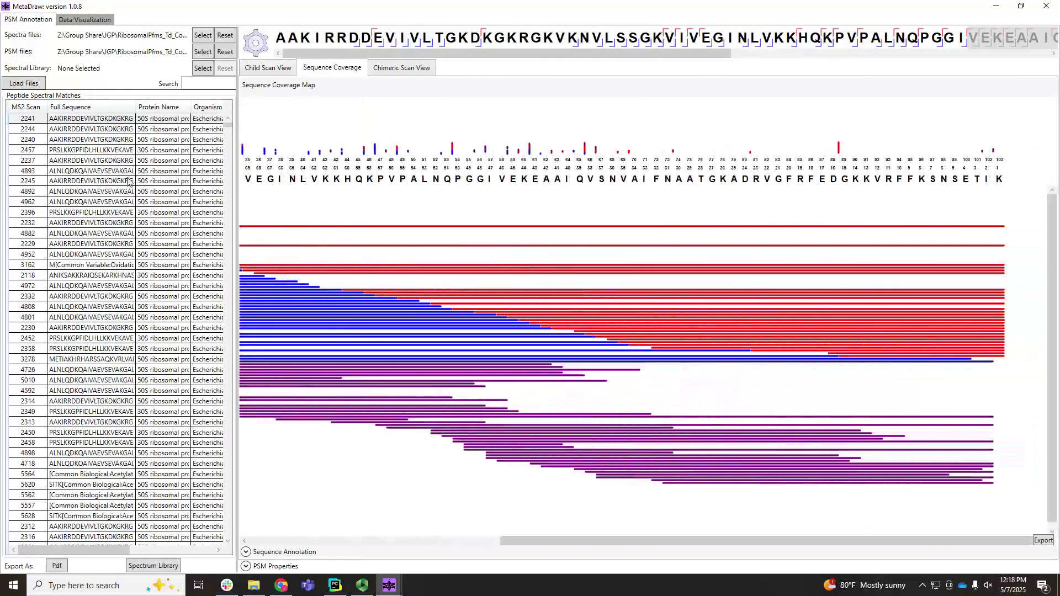
Step: Display the child scan of ambiguous MS2 scan 5624 using the second candidate sequence, SITK with Acetylation on K
{"action": "scroll", "coordinate": [134, 182], "scroll_direction": "down", "scroll_amount": 10}
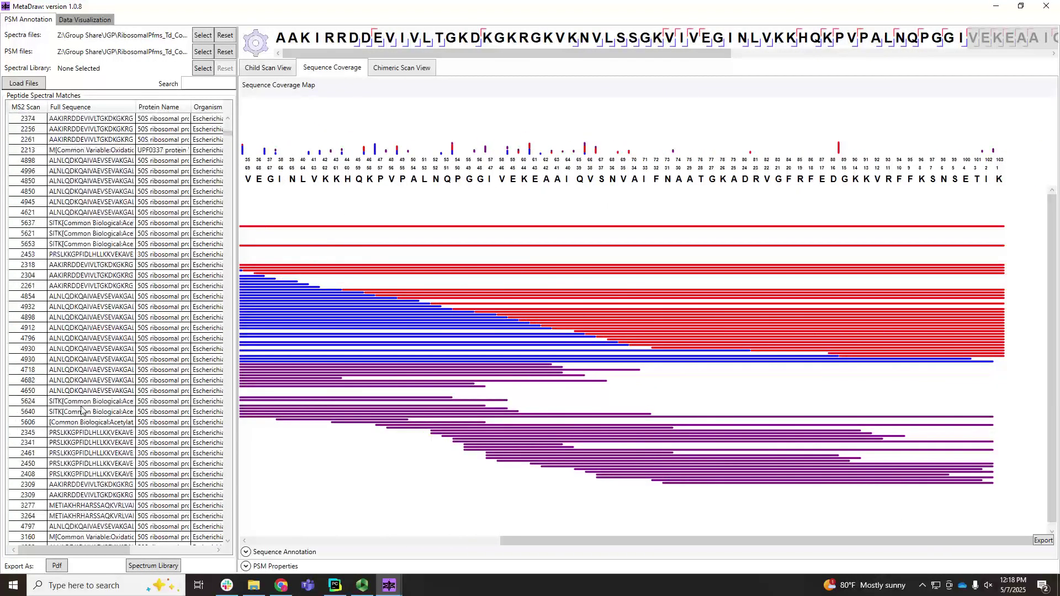
{"action": "left_click", "coordinate": [82, 404]}
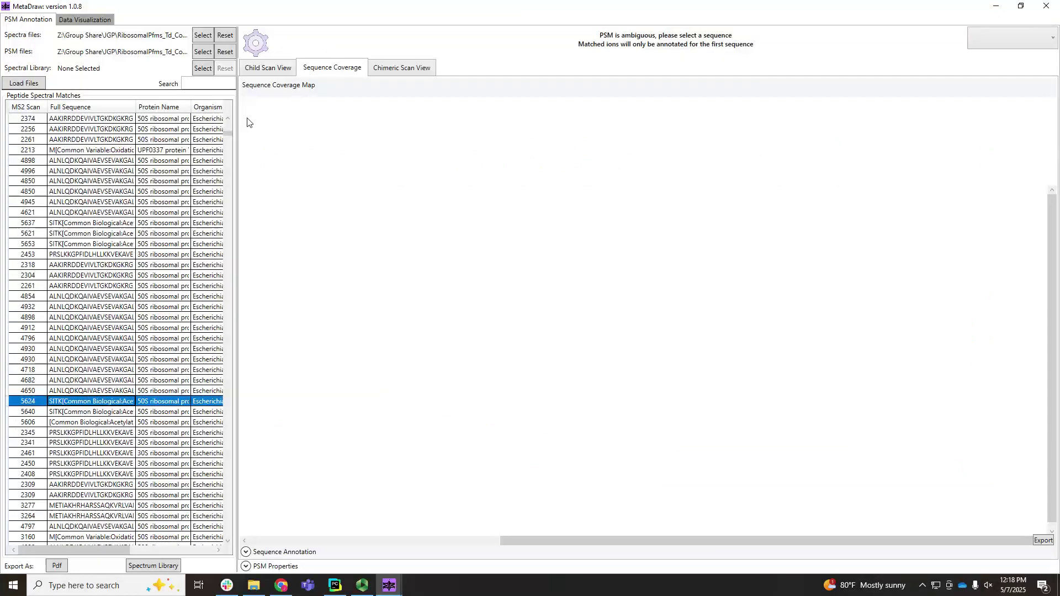
{"action": "left_click", "coordinate": [266, 69]}
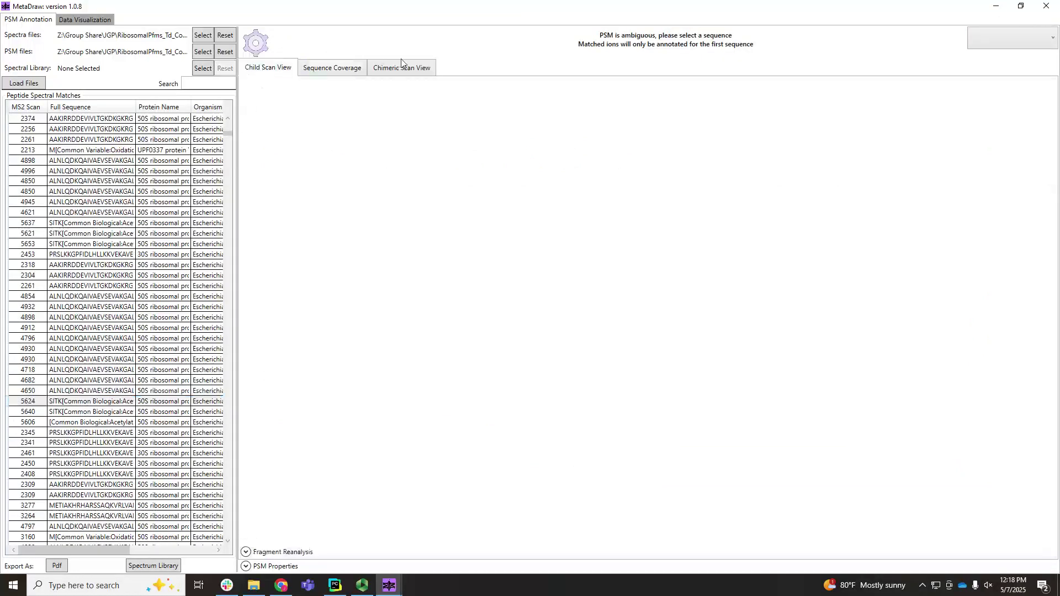
{"action": "left_click", "coordinate": [1037, 43]}
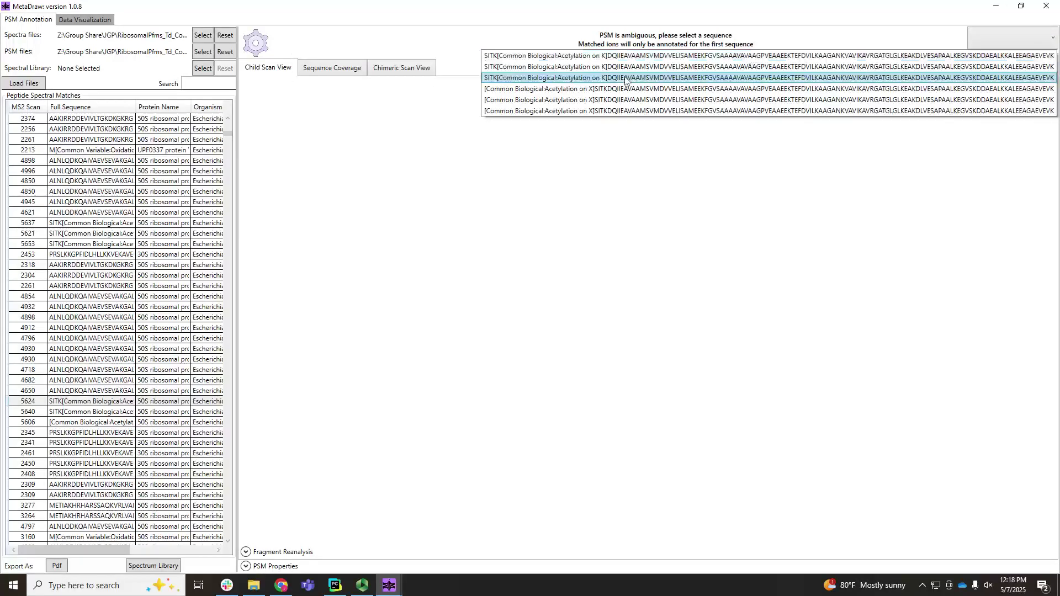
{"action": "left_click", "coordinate": [569, 67]}
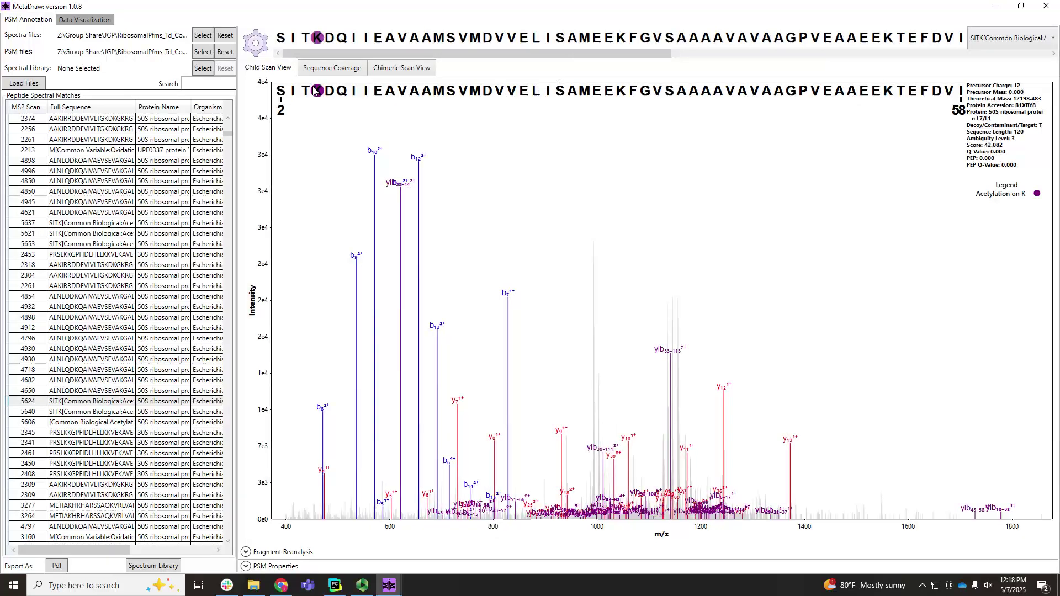
Step: Compare the candidate sequences of scan 5624 by displaying the fourth, with Acetylation on X, and the first, with Acetylation on K
{"action": "left_click", "coordinate": [1020, 41]}
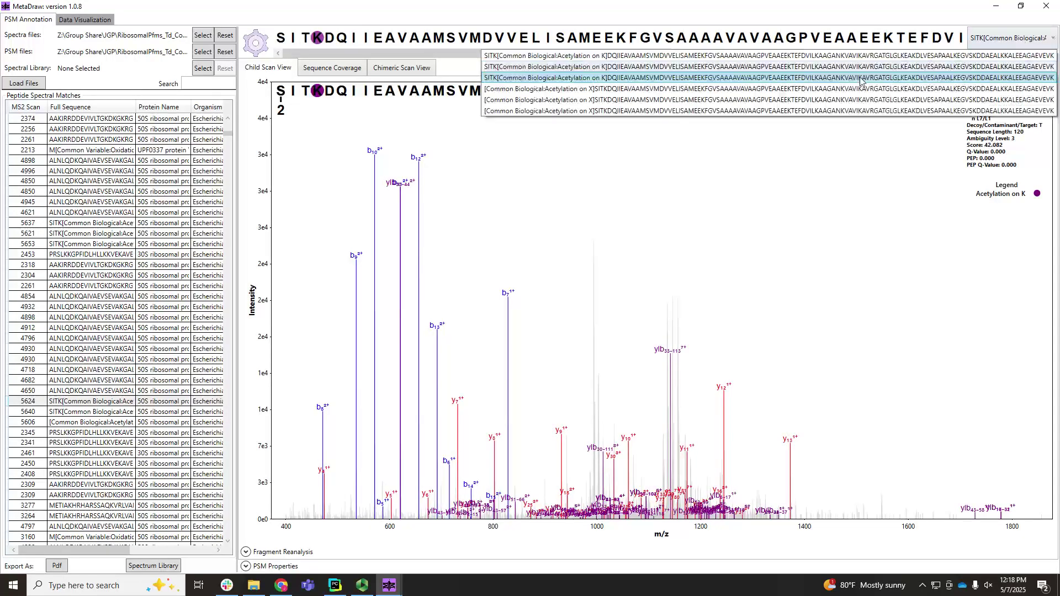
{"action": "left_click", "coordinate": [711, 92]}
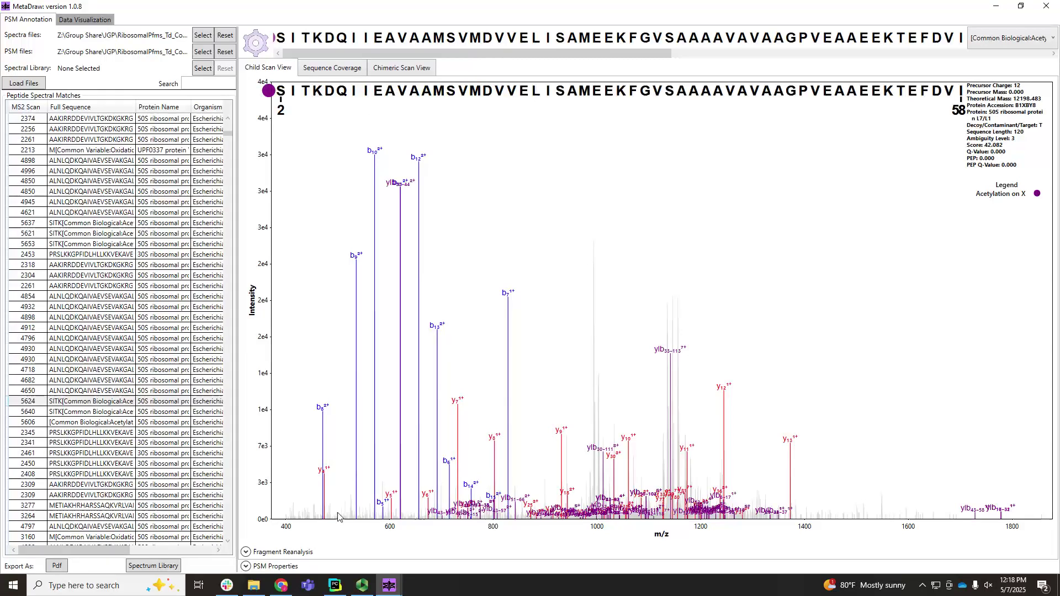
{"action": "left_click", "coordinate": [1021, 38]}
{"action": "left_click", "coordinate": [603, 56]}
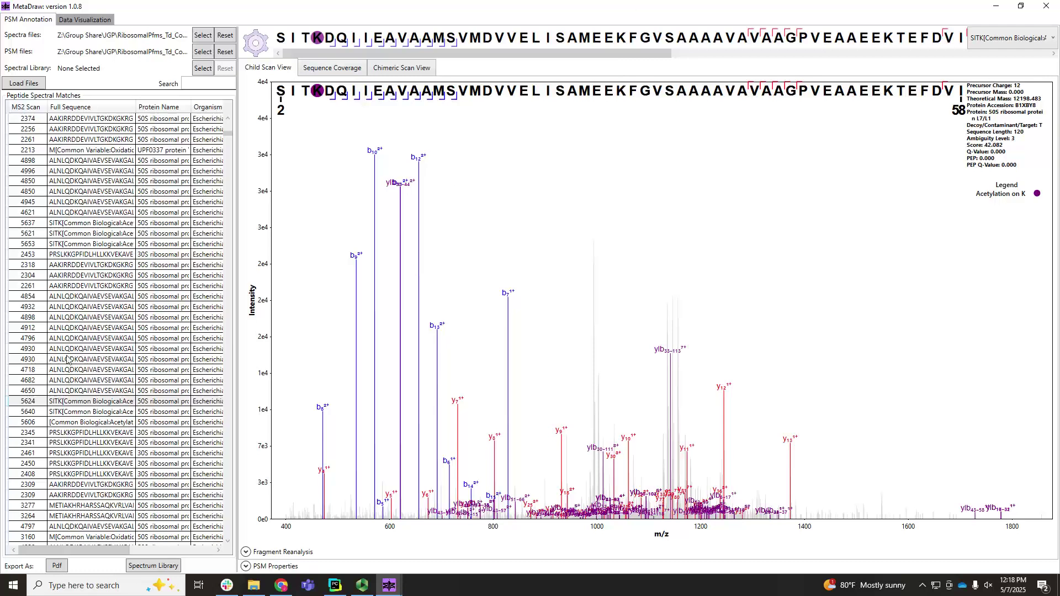
{"action": "scroll", "coordinate": [66, 375], "scroll_direction": "down", "scroll_amount": 3}
{"action": "scroll", "coordinate": [67, 380], "scroll_direction": "down", "scroll_amount": 3}
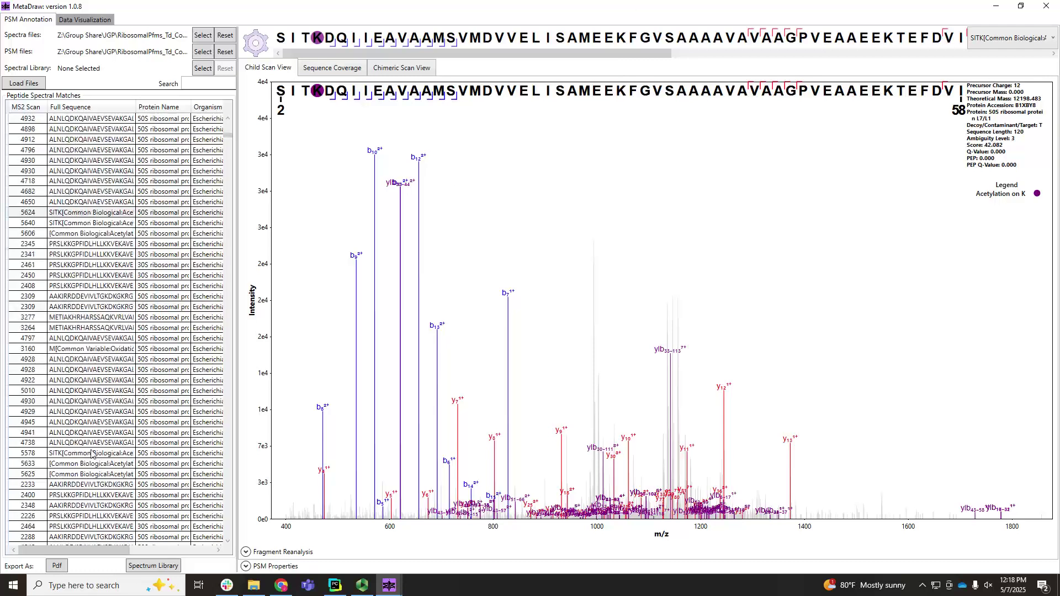
Step: Plot the Histogram of Precursor PPM Errors for the source file 23_04_21_PEPPI_1B_D-calib-averaged
{"action": "left_click", "coordinate": [75, 18]}
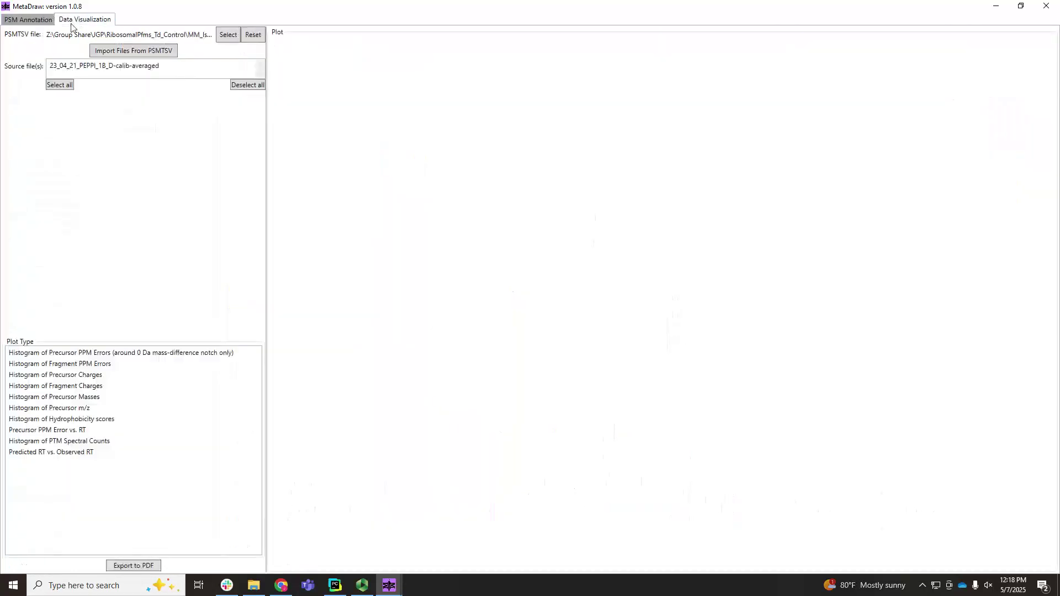
{"action": "left_click", "coordinate": [104, 358]}
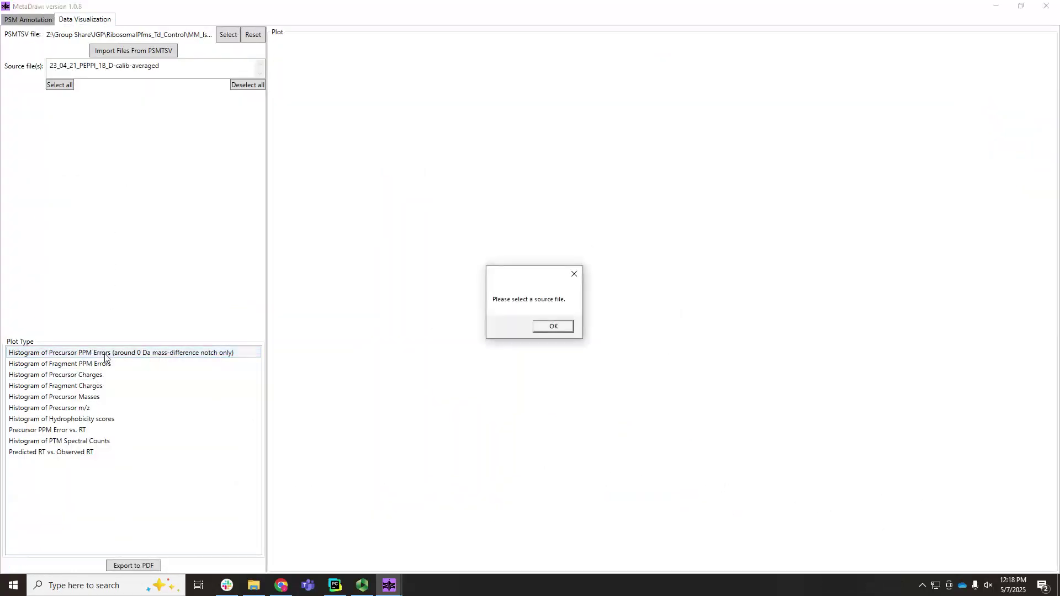
{"action": "left_click", "coordinate": [552, 329]}
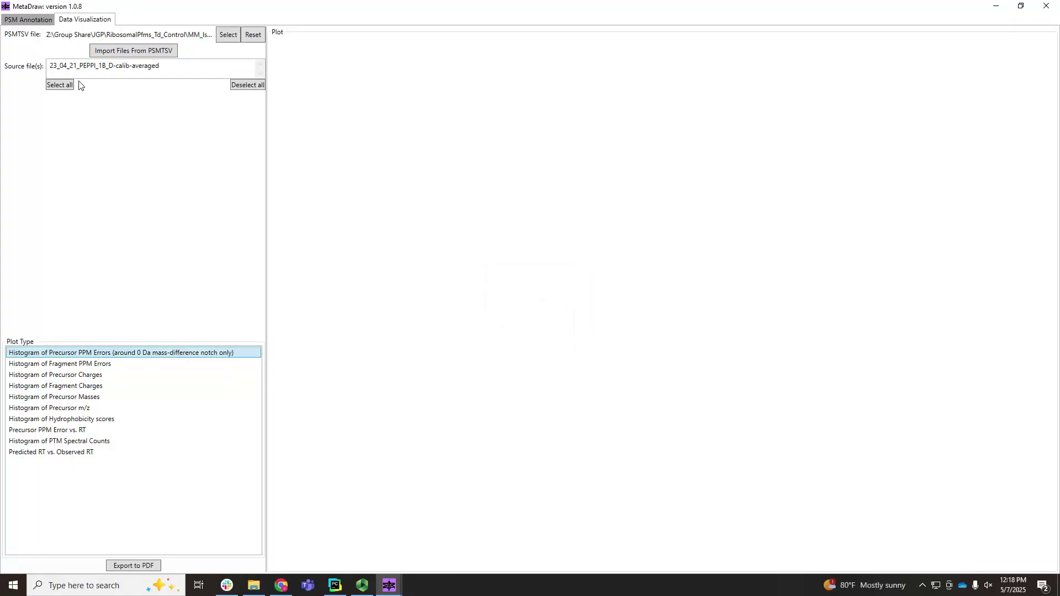
{"action": "left_click", "coordinate": [89, 66]}
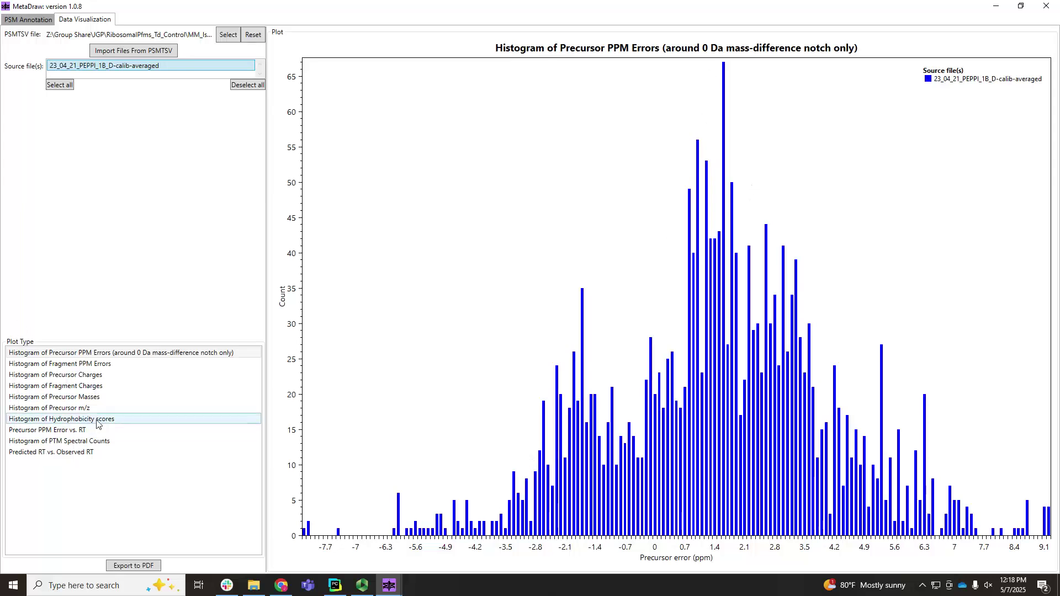
Step: Return to the spectral match annotations and display the child scan of MS2 scan 2288
{"action": "left_click", "coordinate": [28, 19]}
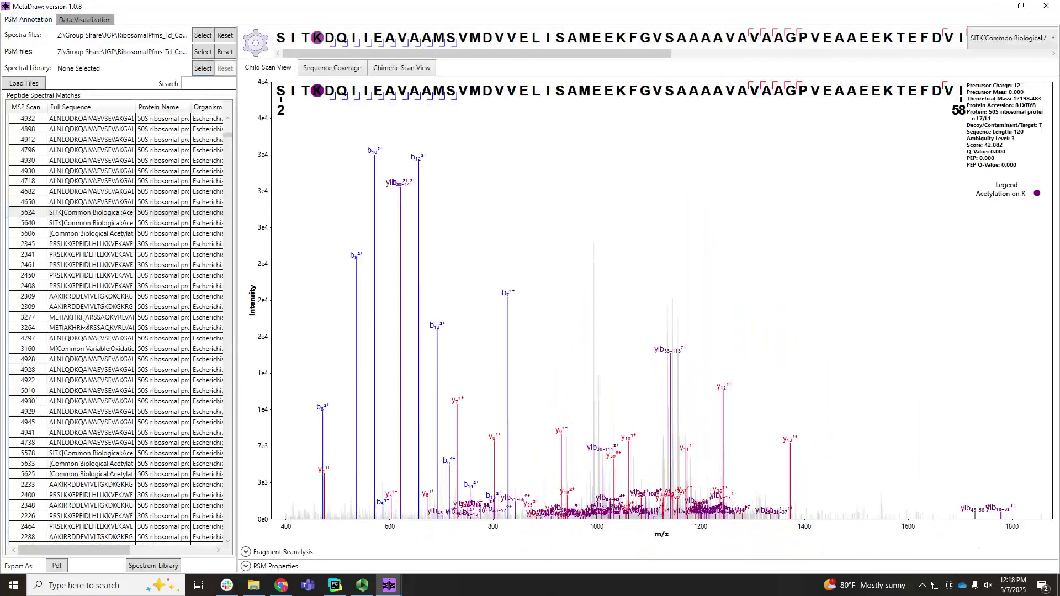
{"action": "scroll", "coordinate": [84, 323], "scroll_direction": "down", "scroll_amount": 5}
{"action": "left_click", "coordinate": [60, 383]}
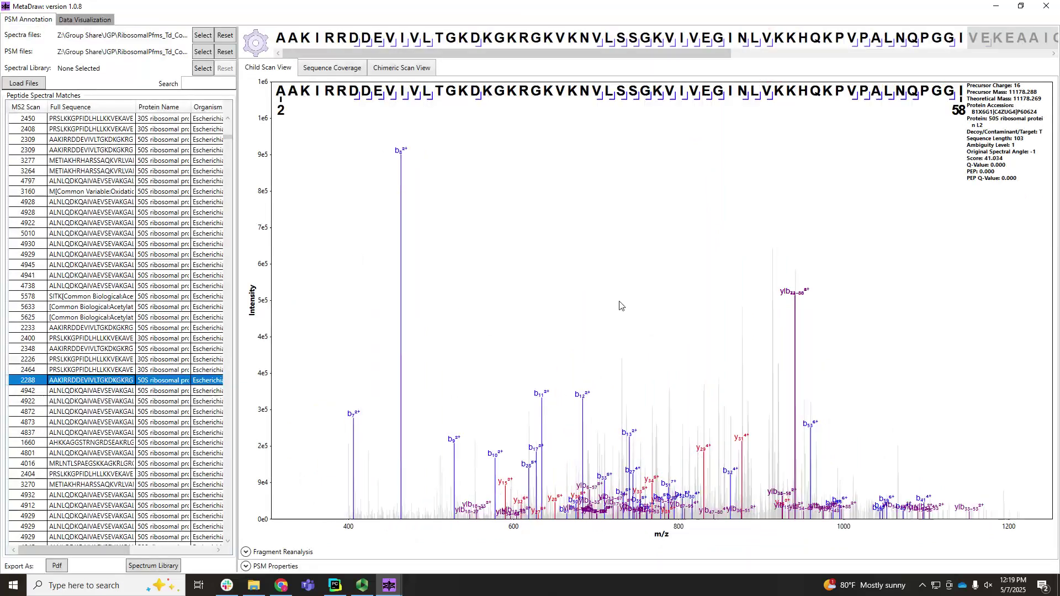
Step: Display ambiguous MS2 scan 4932 using one of its Acetylation on K candidate sequences and examine the fragment ions around m/z 1000
{"action": "scroll", "coordinate": [138, 397], "scroll_direction": "down", "scroll_amount": 3}
{"action": "left_click", "coordinate": [61, 403]}
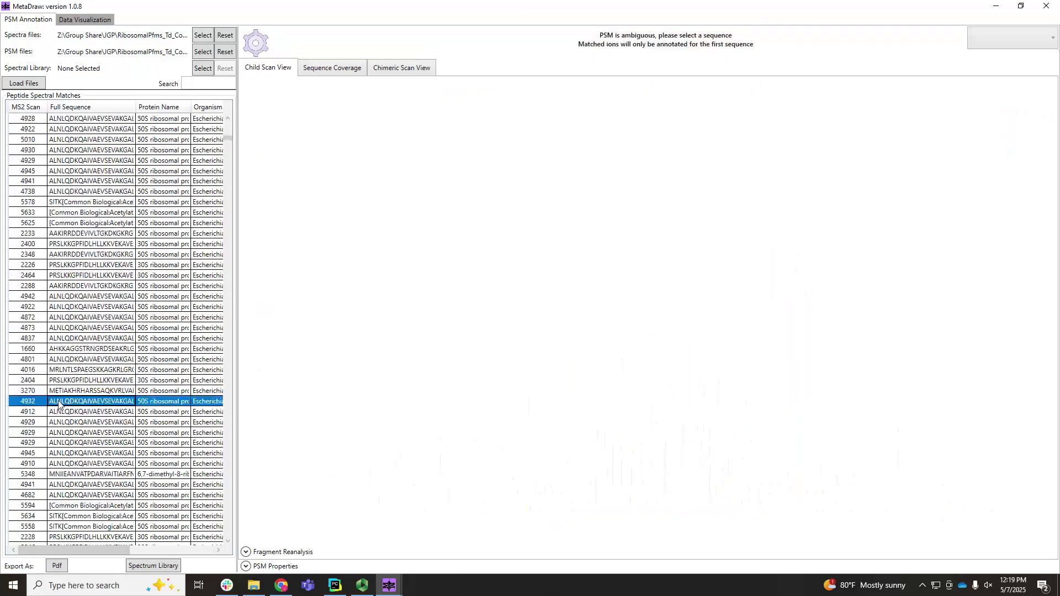
{"action": "left_click", "coordinate": [991, 40]}
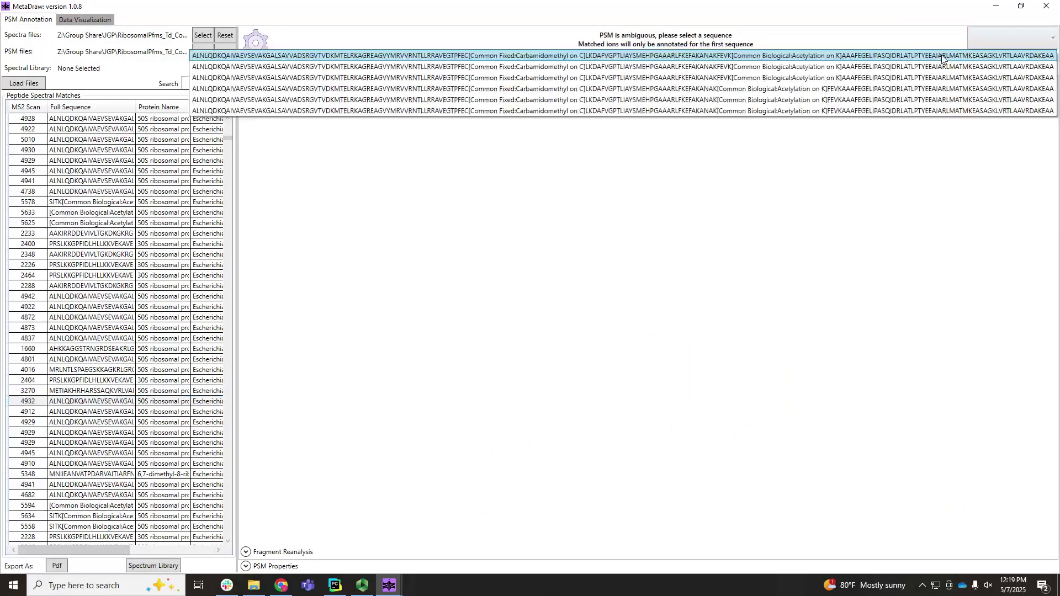
{"action": "left_click", "coordinate": [900, 94]}
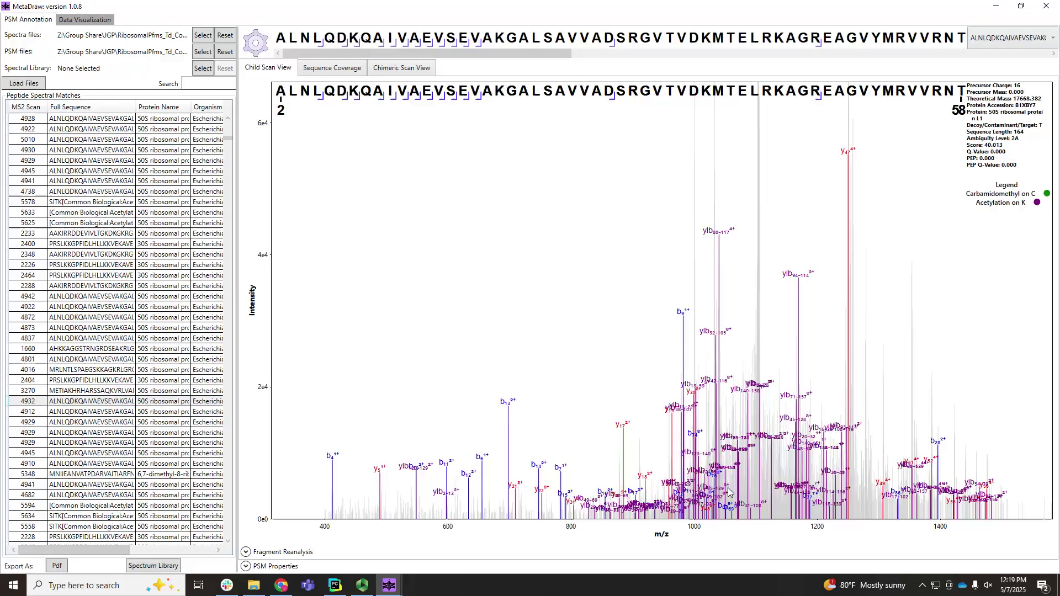
{"action": "scroll", "coordinate": [718, 534], "scroll_direction": "up", "scroll_amount": 3}
{"action": "scroll", "coordinate": [718, 534], "scroll_direction": "up", "scroll_amount": 4}
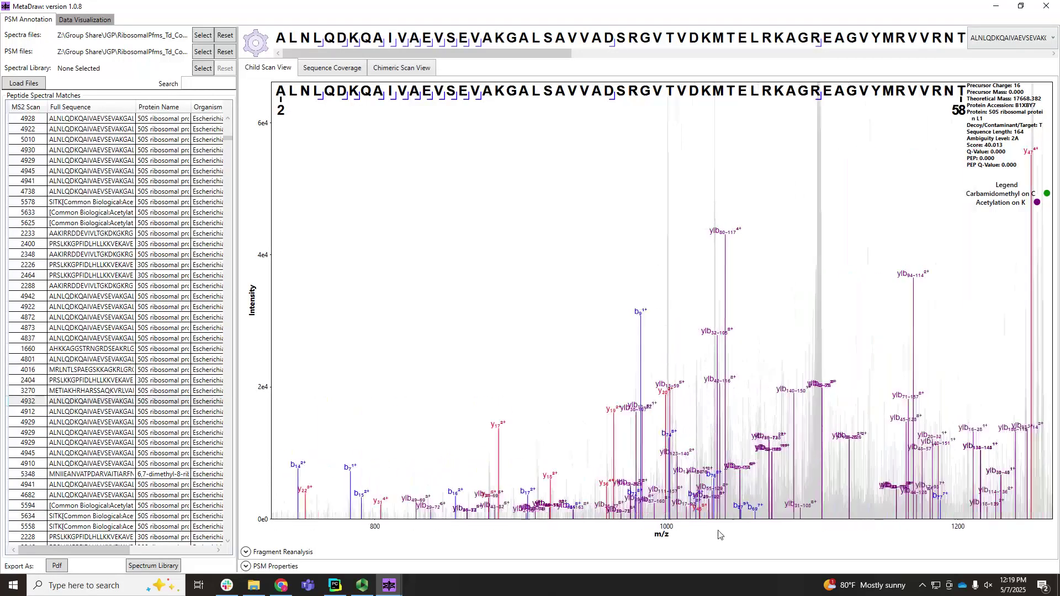